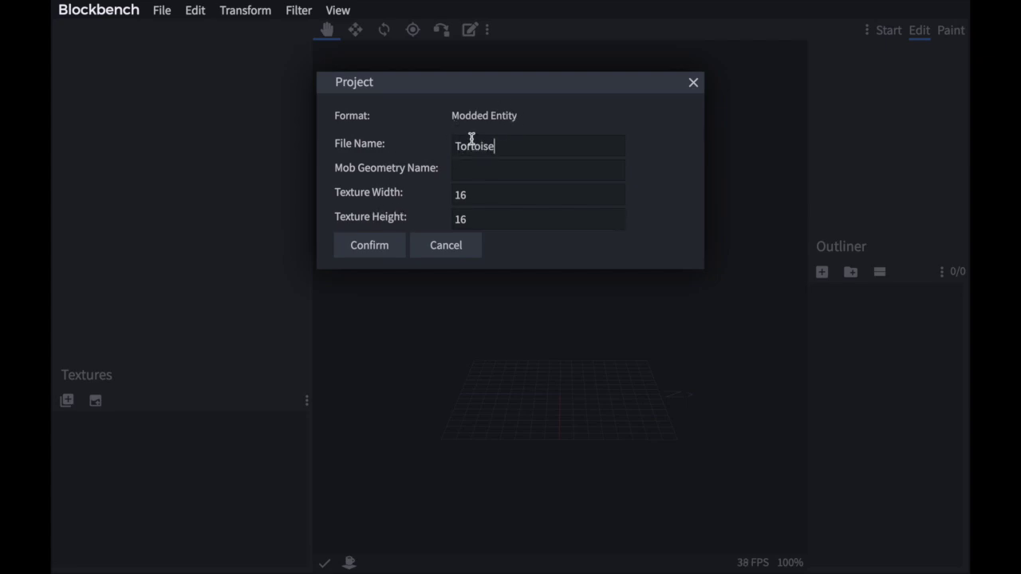
Create the Modded Entity project with the file name Tortoise and a 16 × 16 texture size.
click(374, 242)
drag(562, 295, 514, 301)
drag(659, 370, 593, 350)
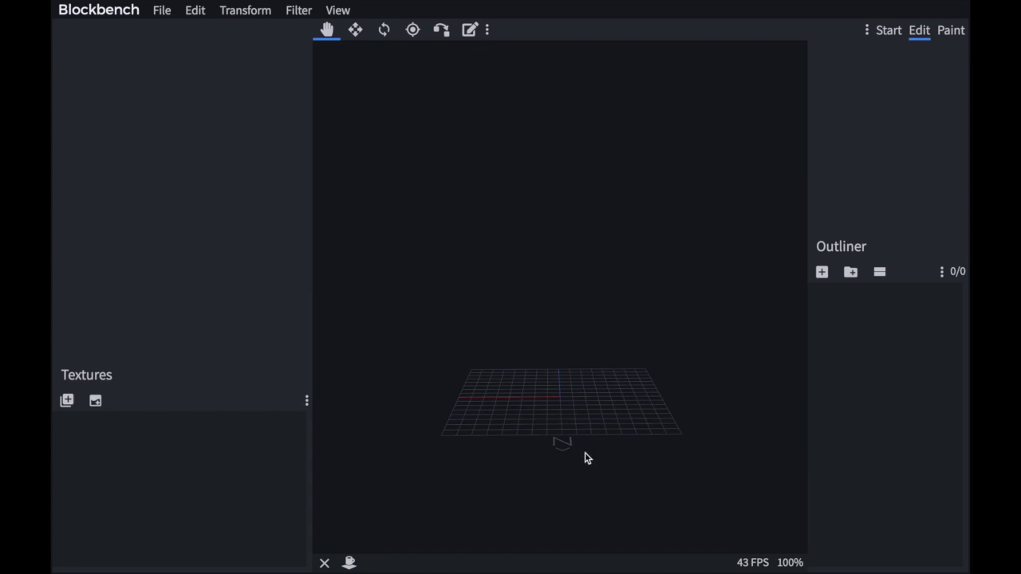
drag(571, 459, 673, 477)
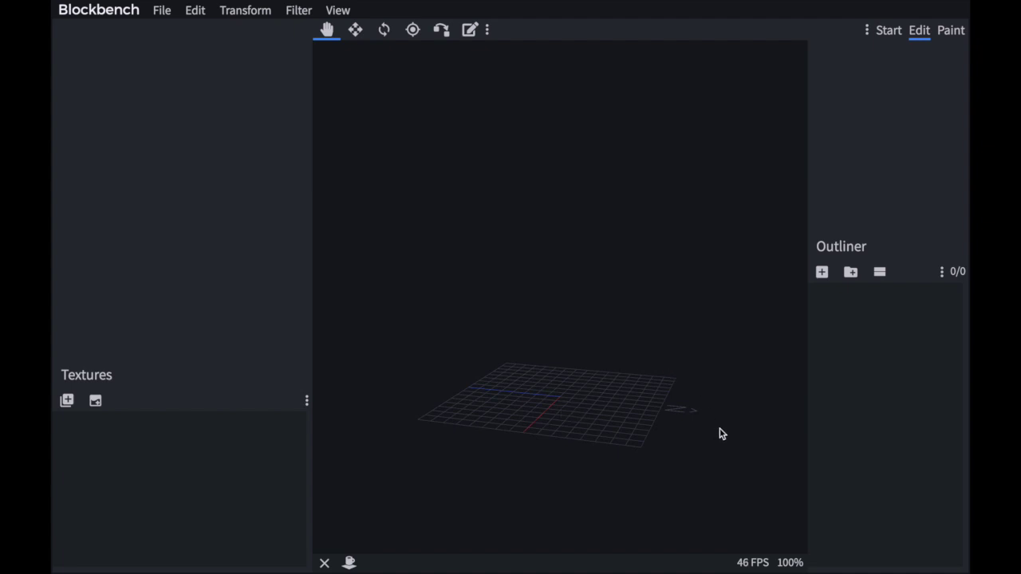
drag(721, 433, 630, 408)
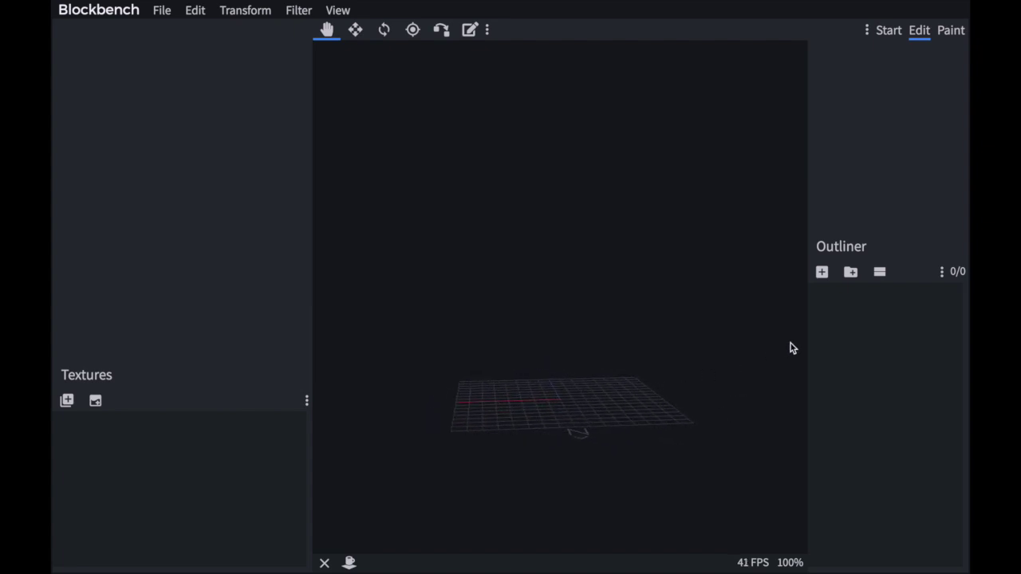
Add a group to the outliner, name it Shell, and clear the selection.
click(850, 273)
right_click(842, 339)
click(873, 415)
text(Shell)
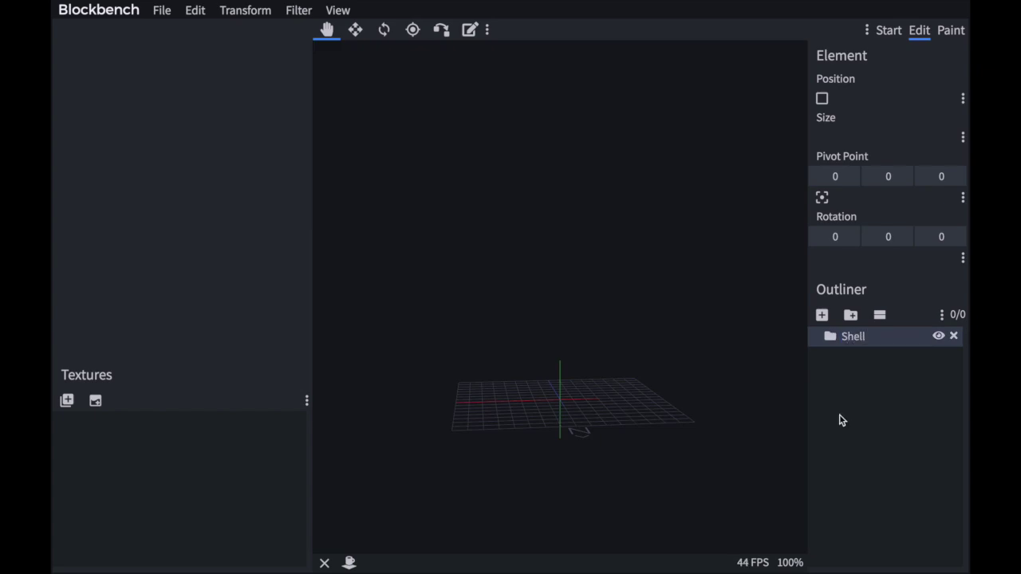
click(842, 420)
Add a cube outside the Shell group and set its X size to 7.
drag(702, 343, 647, 364)
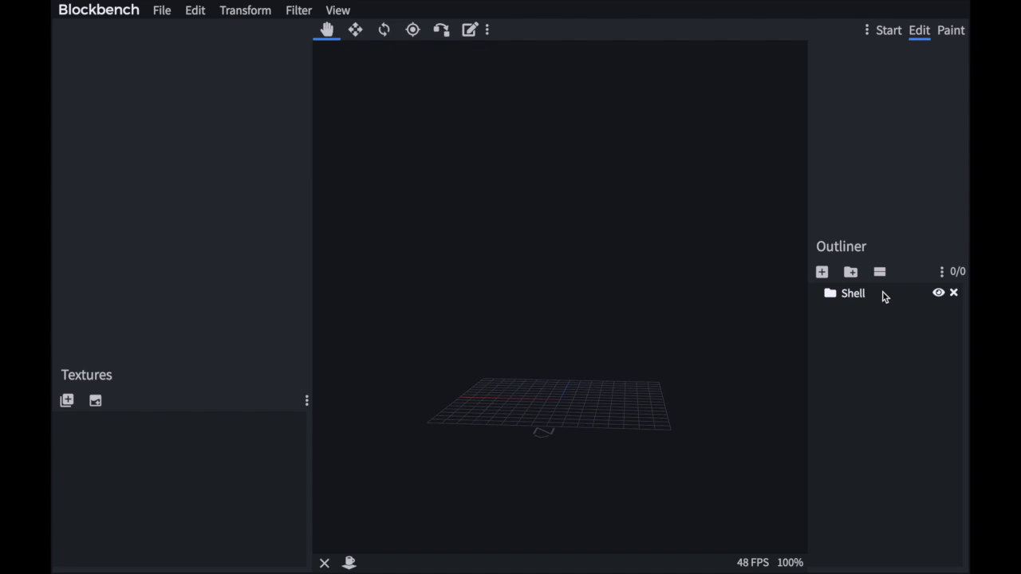
click(822, 272)
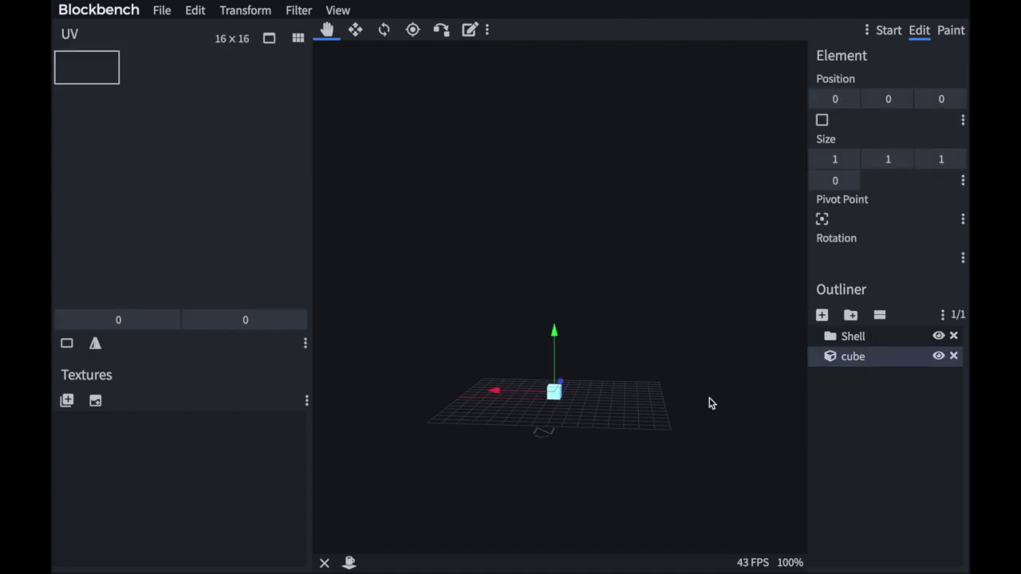
drag(709, 403, 759, 320)
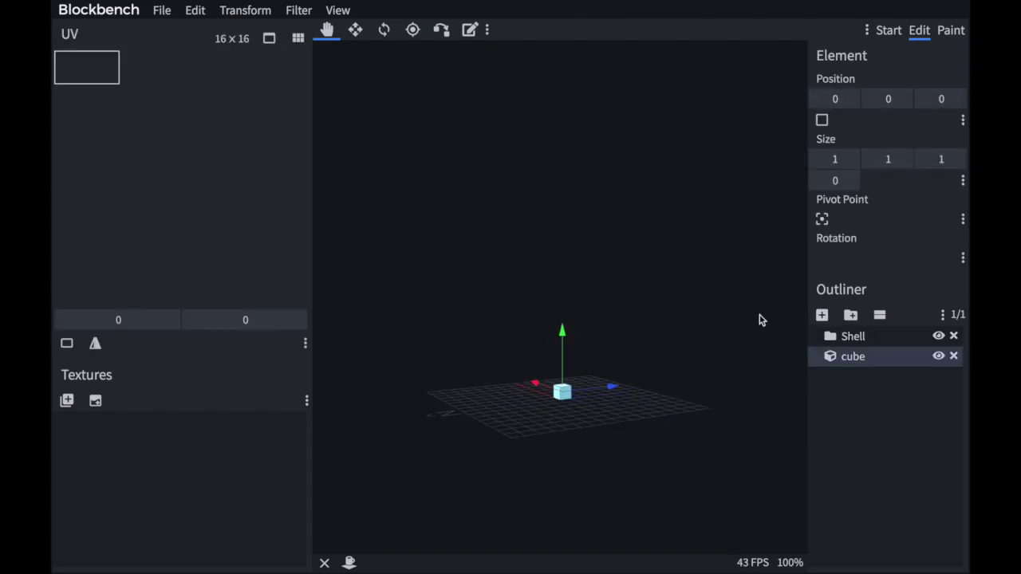
click(851, 160)
click(852, 161)
click(851, 161)
click(852, 160)
click(852, 161)
click(851, 160)
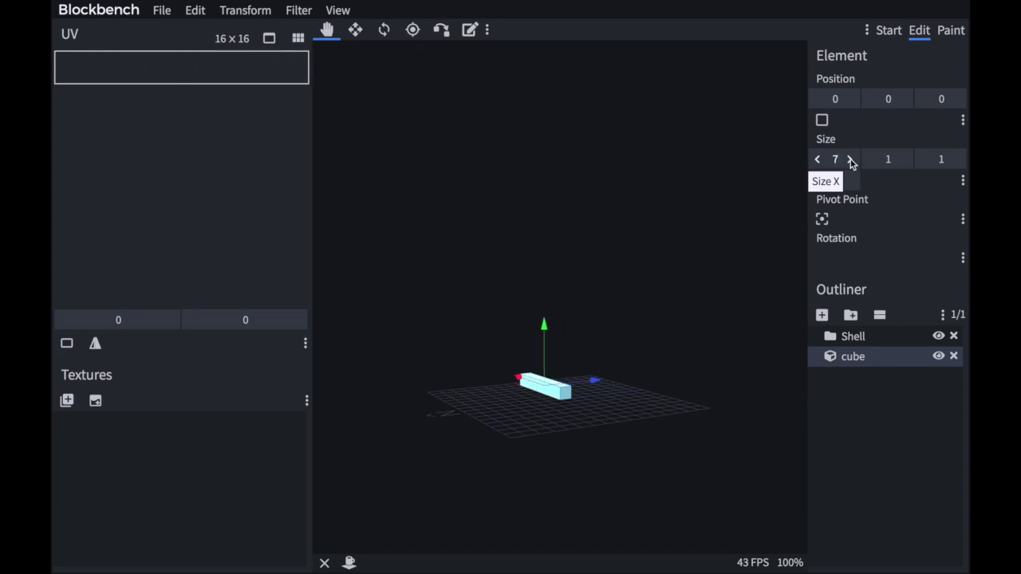
Set the first cube's Y size to 4 and its Z size to 9.
click(904, 159)
click(905, 160)
click(904, 160)
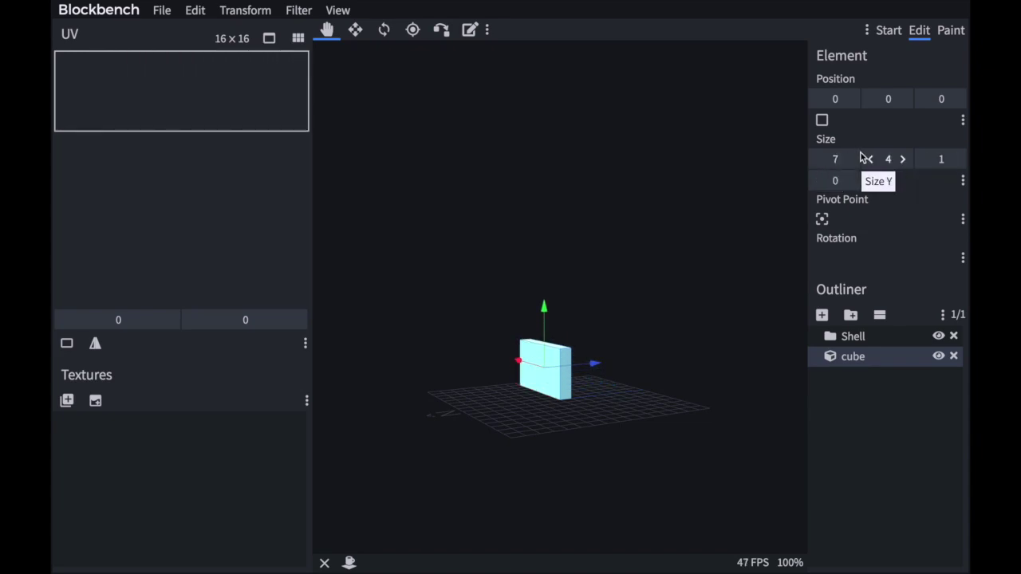
click(957, 160)
click(956, 160)
click(957, 160)
click(957, 160)
click(956, 160)
click(956, 160)
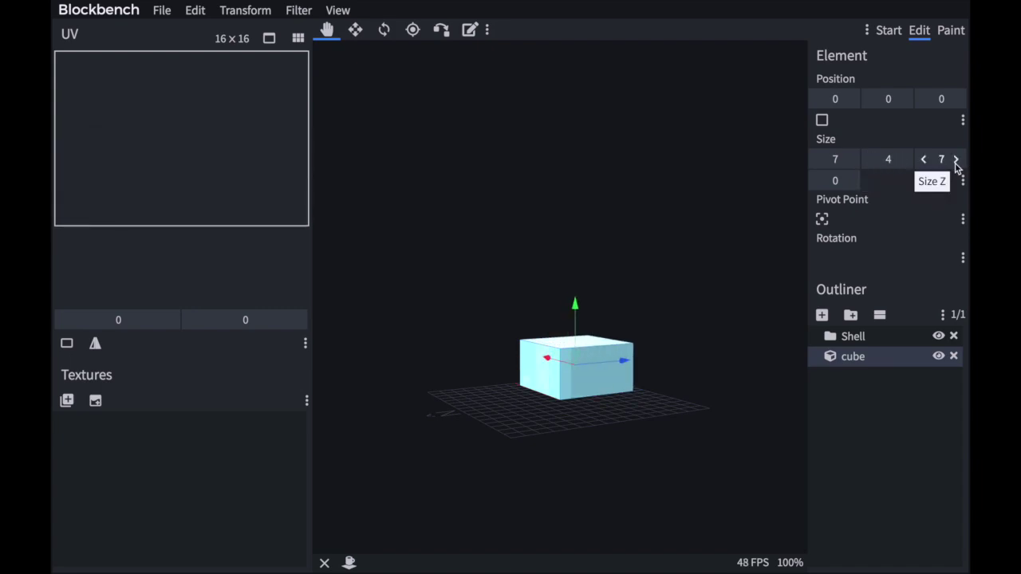
click(956, 160)
click(957, 160)
Move the 7 × 4 × 9 cube above the grid to position -4, 4, -4.
drag(693, 478, 750, 473)
drag(478, 364, 498, 375)
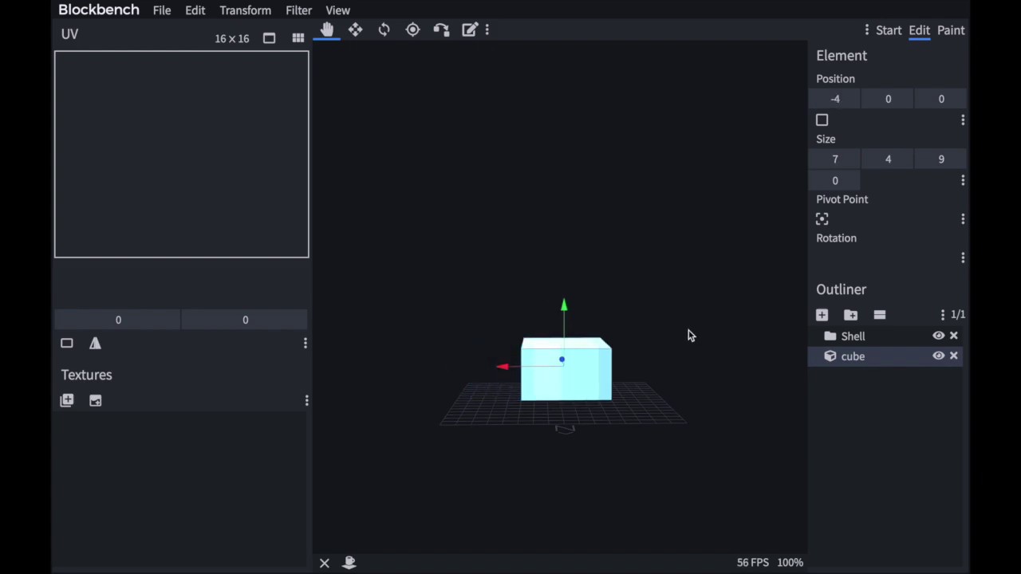
drag(689, 335, 612, 347)
drag(673, 371, 629, 374)
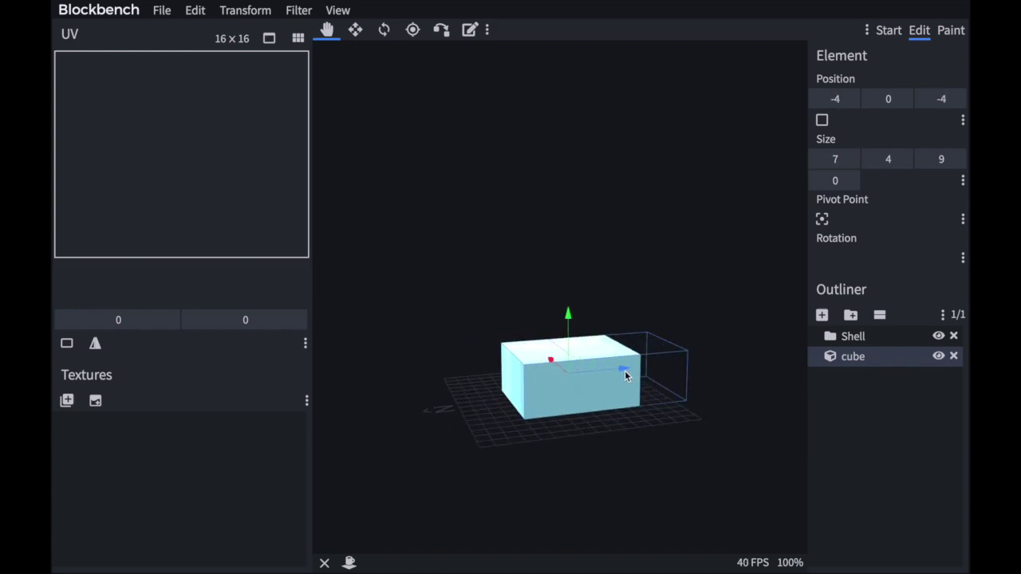
drag(577, 476, 670, 465)
drag(568, 313, 568, 275)
drag(639, 446, 425, 166)
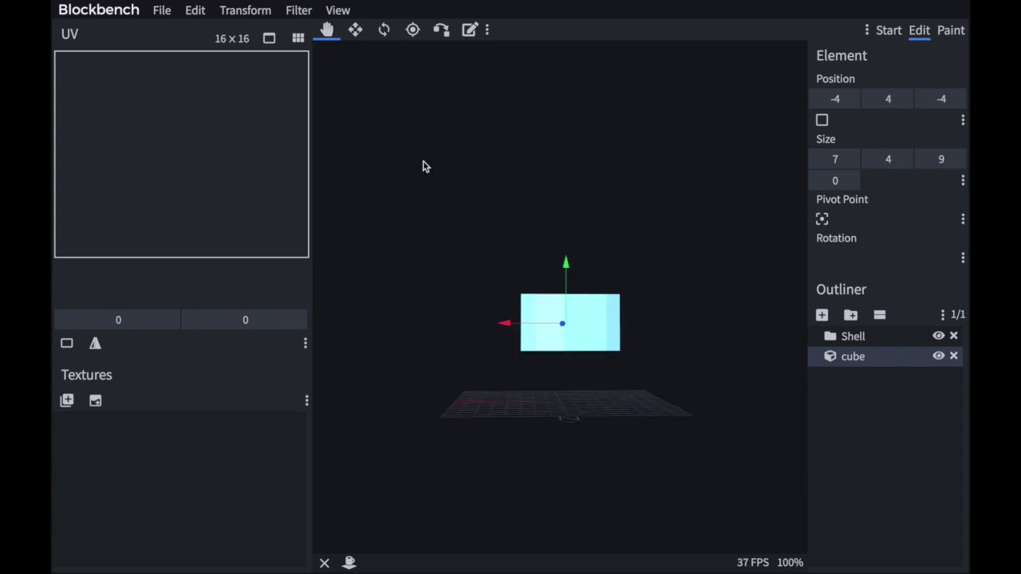
Add a second cube for the shell's rim and set its size to 9 × 1 × 11.
drag(627, 242, 734, 248)
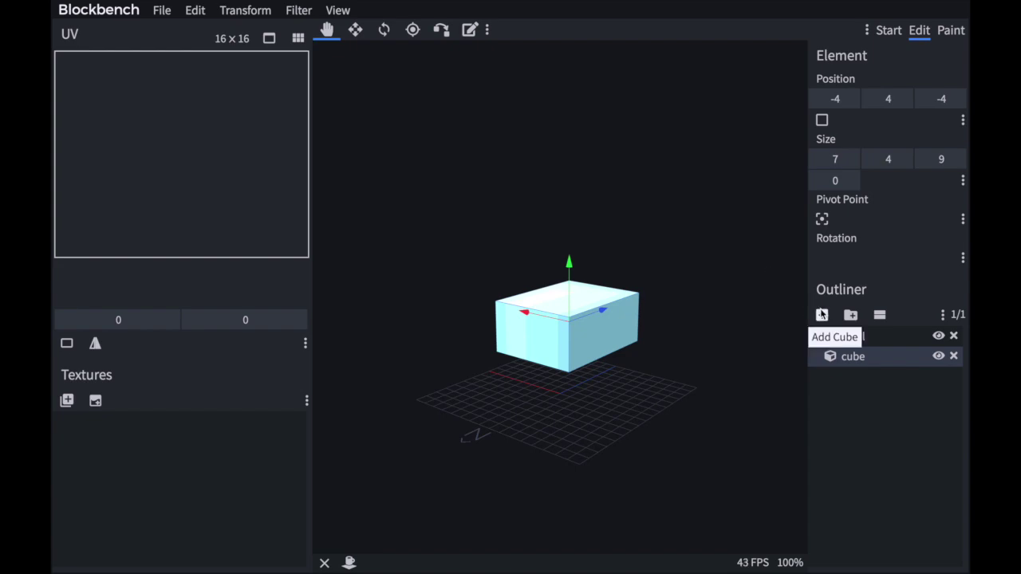
click(821, 314)
drag(716, 372, 570, 402)
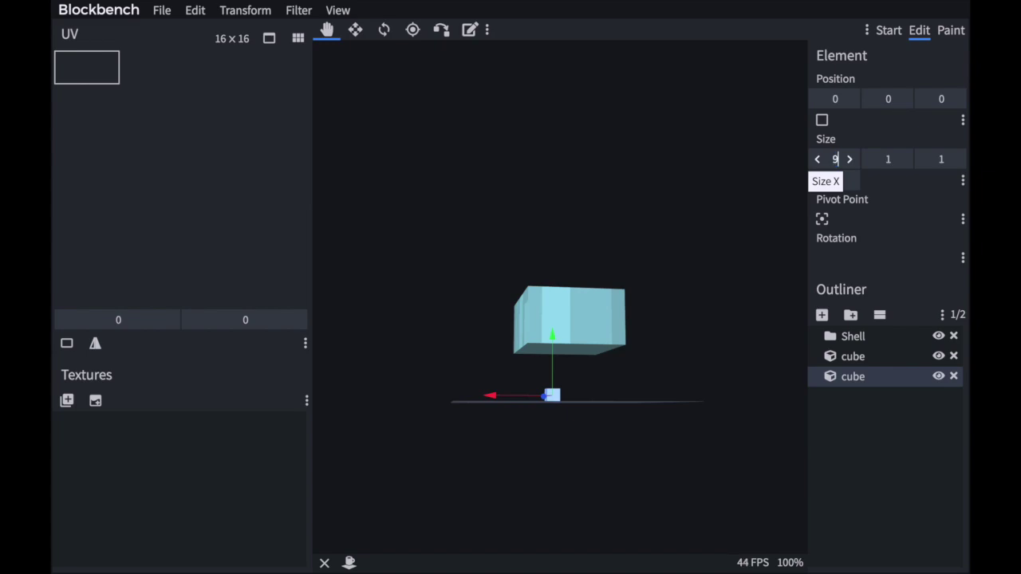
key(Return)
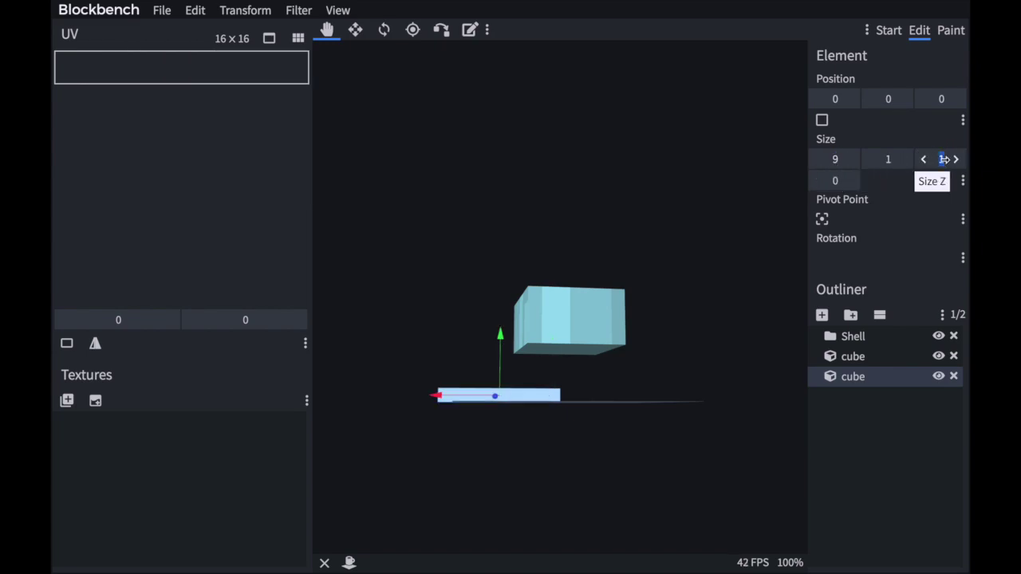
key(Return)
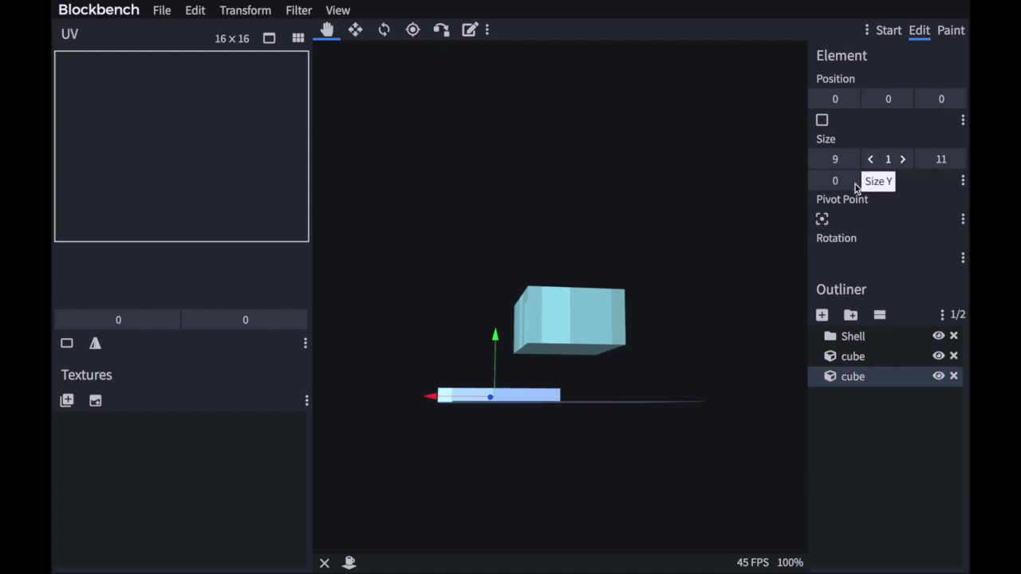
Move the rim cube directly beneath the large cube to position -5, 3, -5.
drag(798, 287, 598, 356)
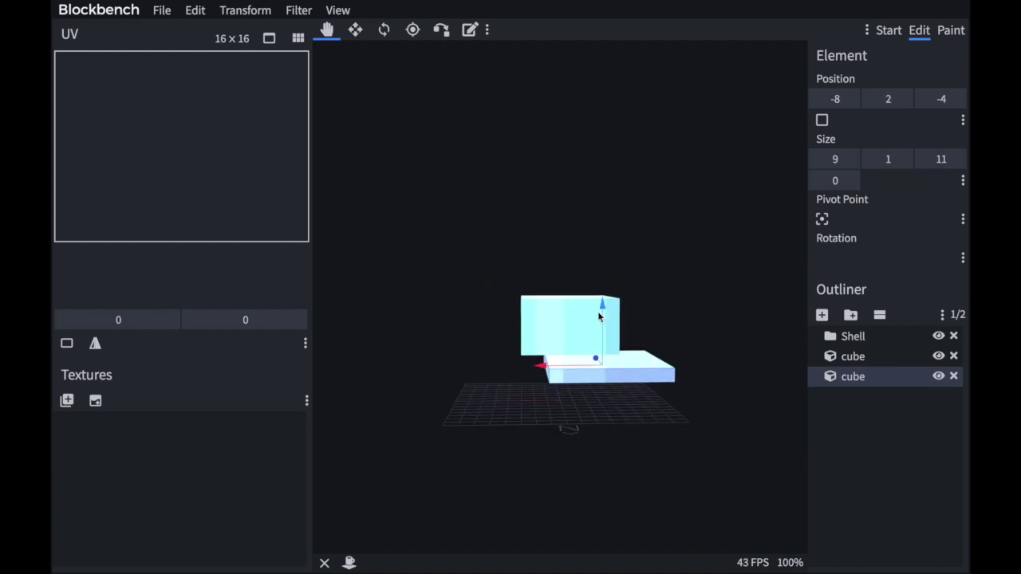
drag(604, 303, 604, 292)
drag(543, 359, 503, 364)
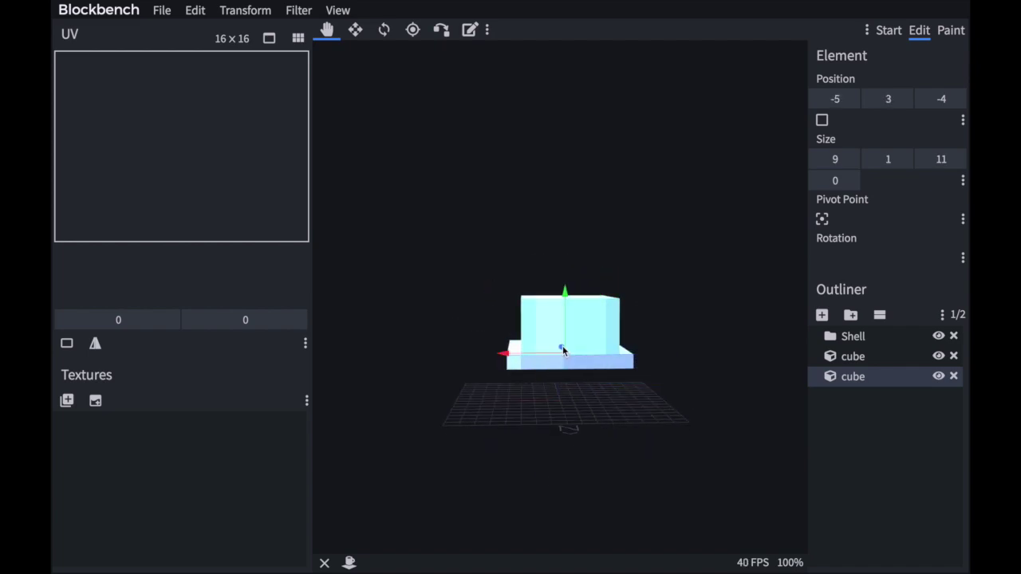
drag(567, 456, 530, 373)
key(Right)
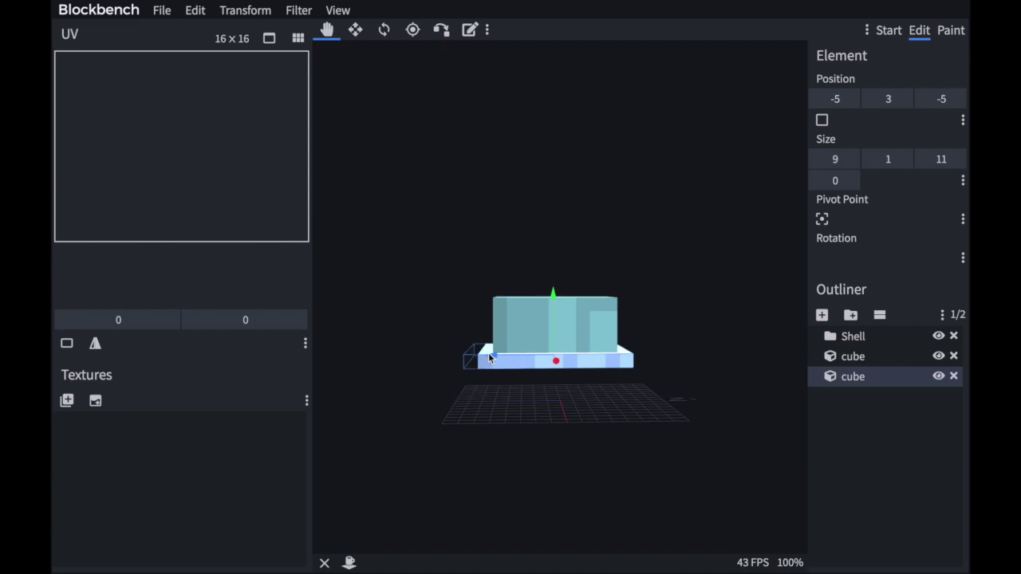
Add a third cube for the shell's underside and set its X size to 6.
drag(705, 319, 657, 295)
click(824, 315)
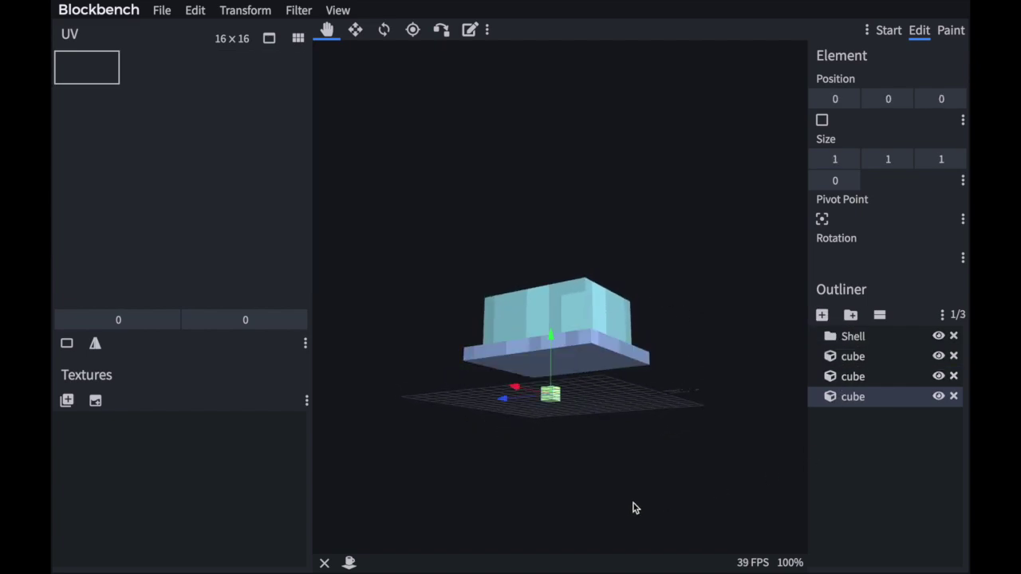
drag(633, 506, 670, 506)
click(851, 160)
click(851, 160)
click(850, 161)
click(850, 160)
click(846, 159)
Set the underside cube's Z size to 8.
click(958, 159)
click(958, 159)
click(958, 159)
click(958, 159)
click(958, 159)
click(960, 158)
Move the underside cube beneath the rim to position -4, 2, -3.
drag(451, 388, 518, 383)
drag(506, 454, 559, 359)
drag(553, 492, 566, 312)
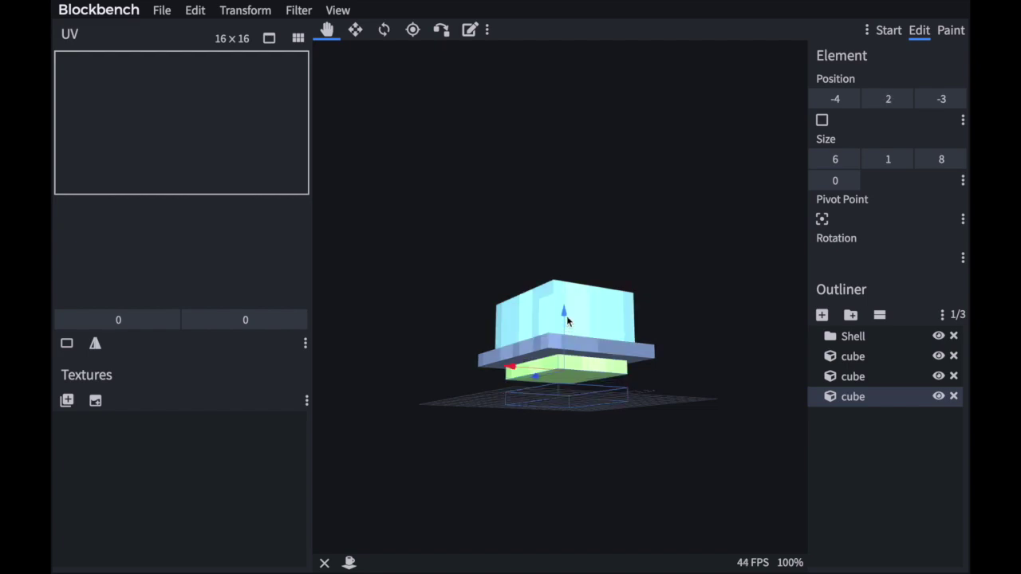
Resize the underside cube to 7 in X and 9 in Z, and move it to Z position -4.
drag(693, 292, 626, 227)
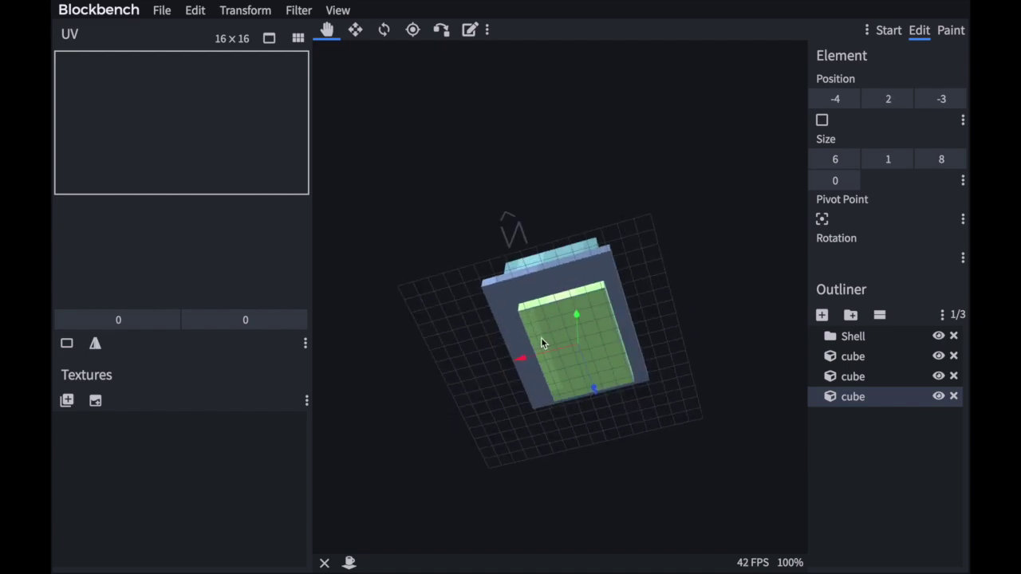
click(838, 160)
click(850, 159)
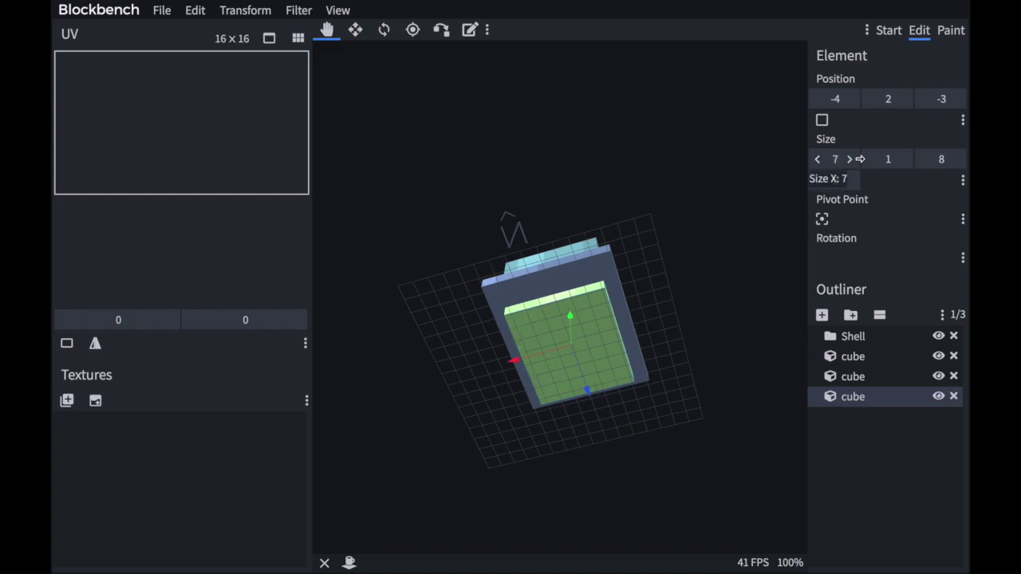
click(955, 159)
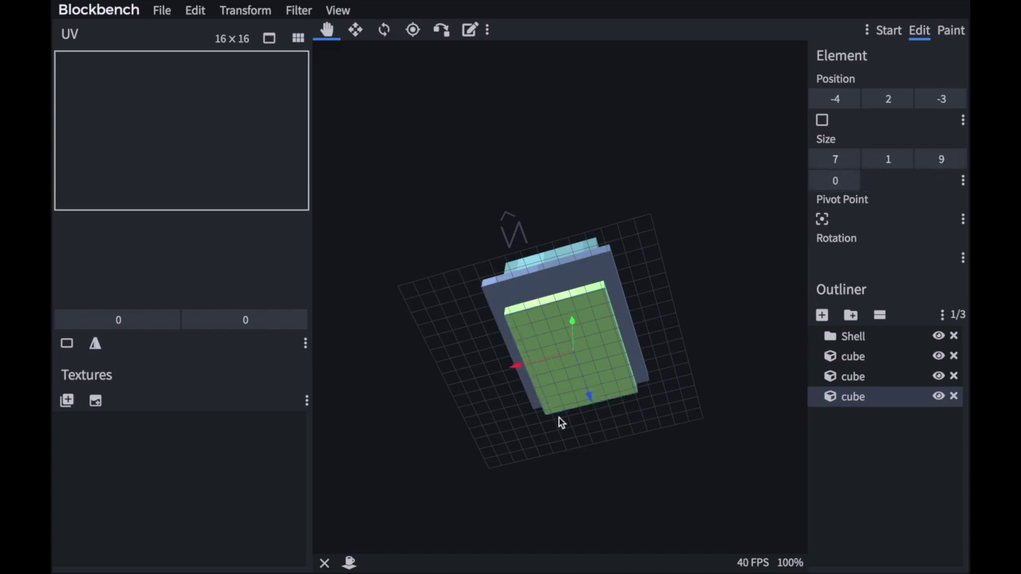
drag(588, 396, 587, 391)
drag(424, 426, 694, 389)
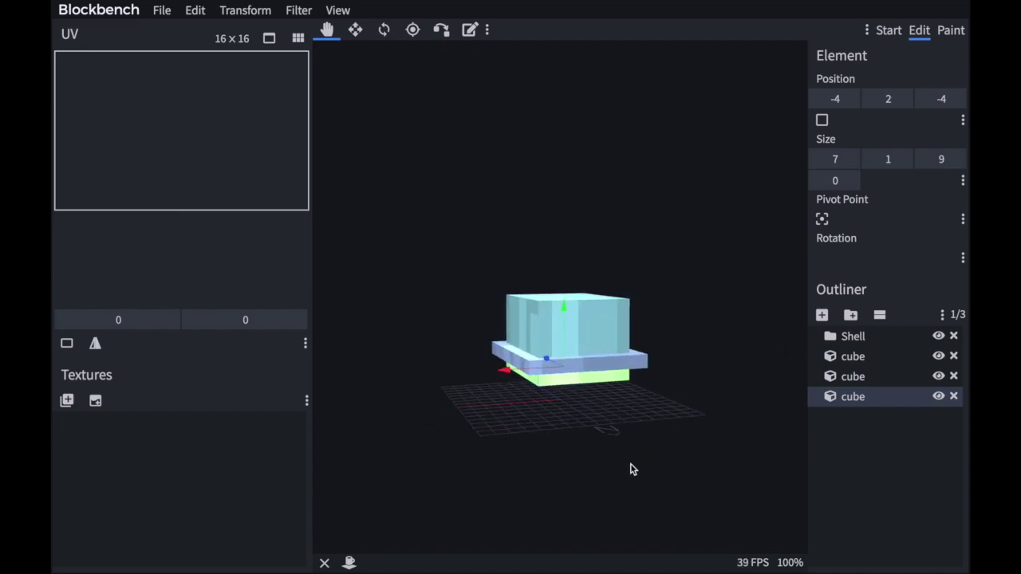
drag(625, 470, 679, 470)
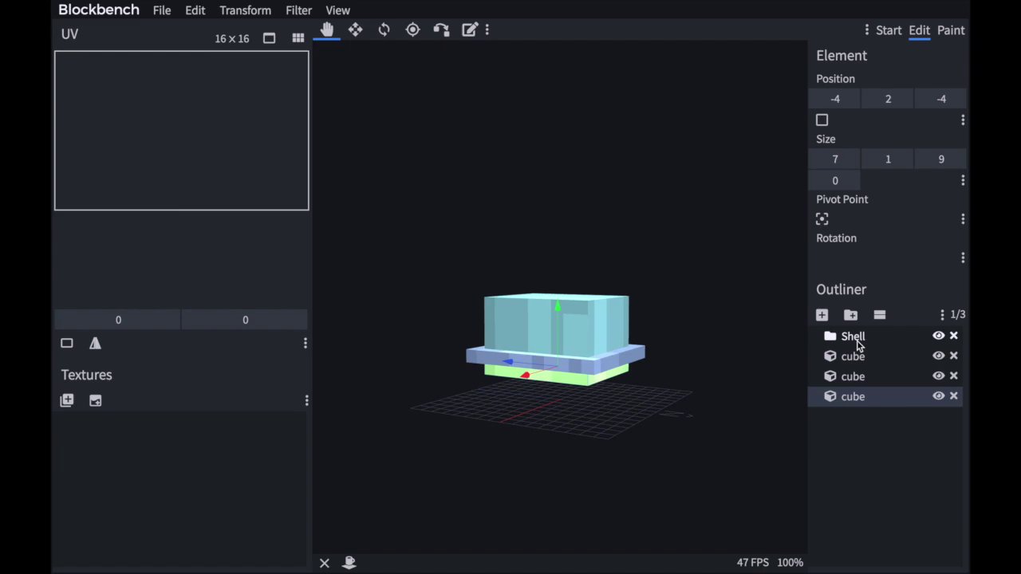
Place all three shell cubes inside the Shell group and collapse the group.
click(858, 342)
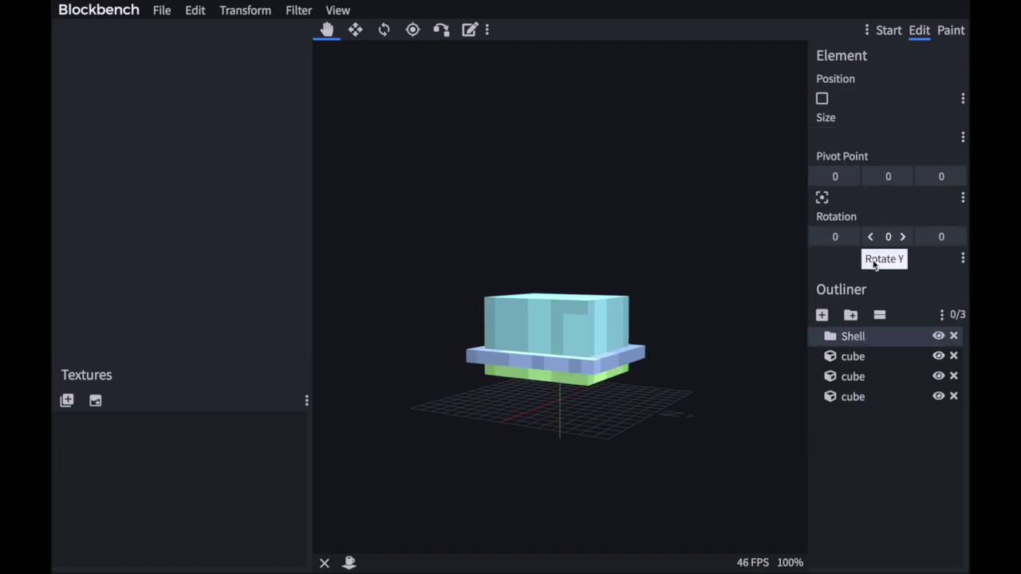
click(850, 359)
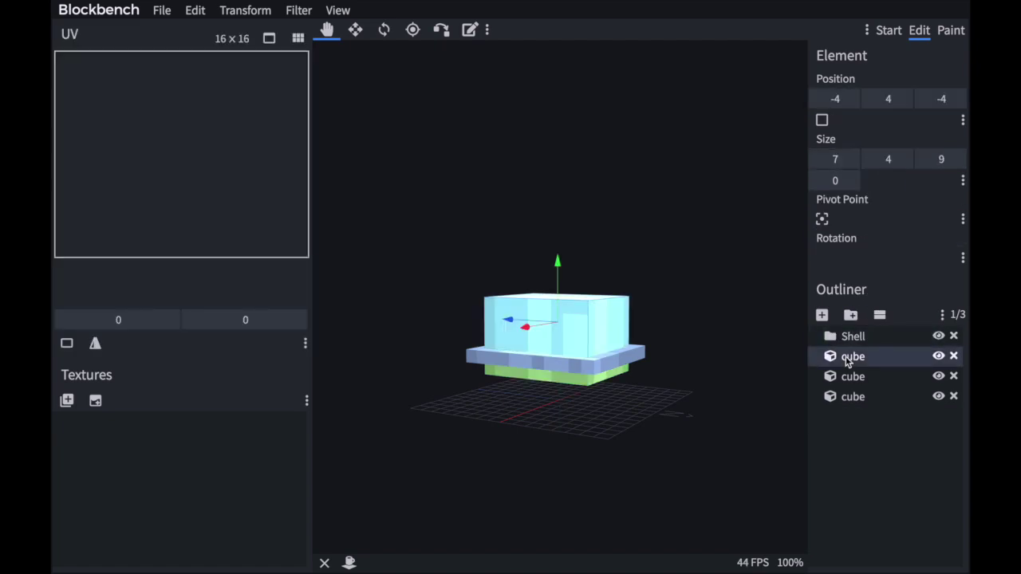
click(849, 376)
click(849, 397)
drag(759, 420, 738, 431)
click(836, 343)
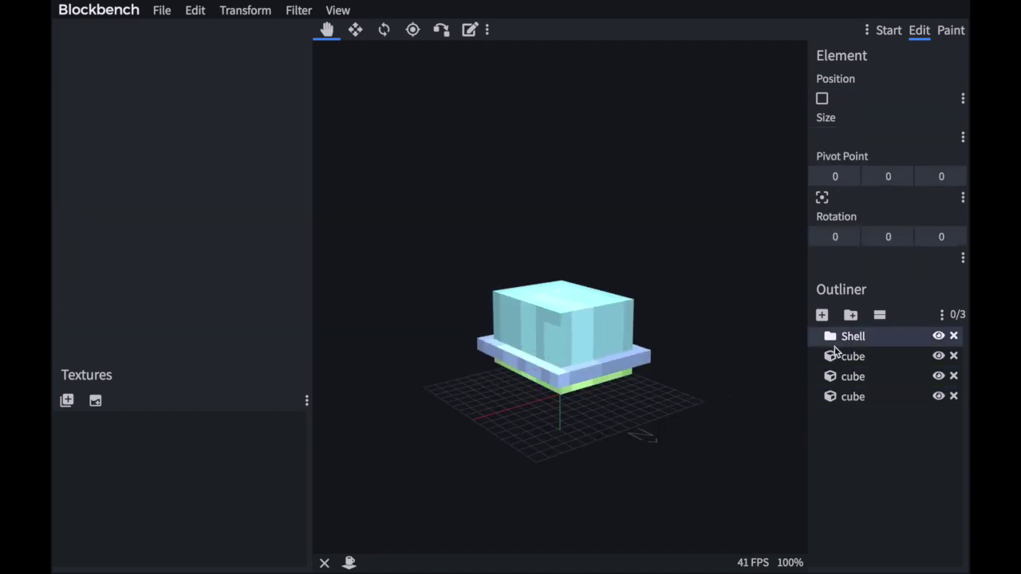
drag(836, 351, 847, 340)
drag(838, 375, 850, 341)
drag(852, 396, 856, 341)
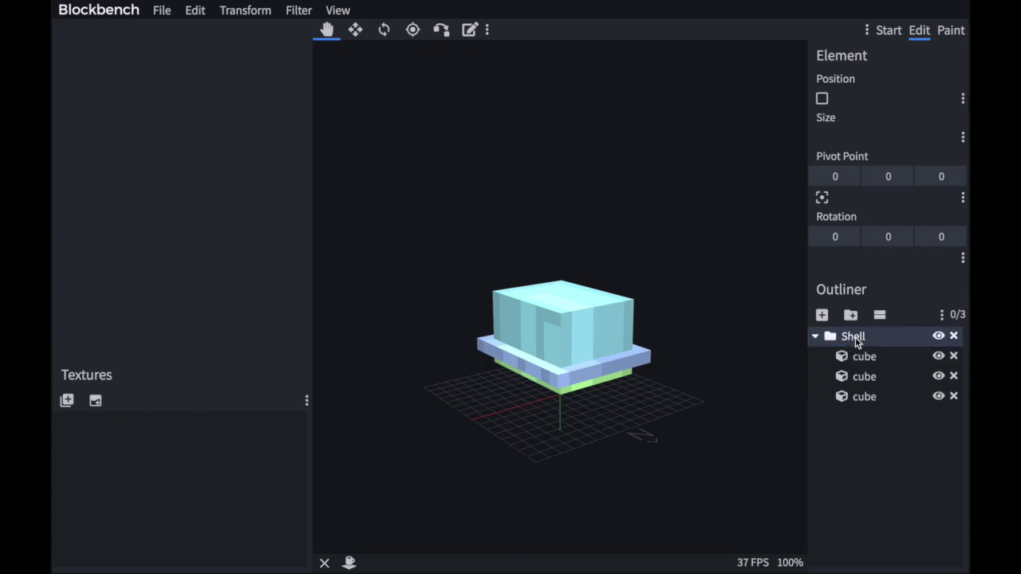
click(815, 336)
drag(754, 383, 728, 391)
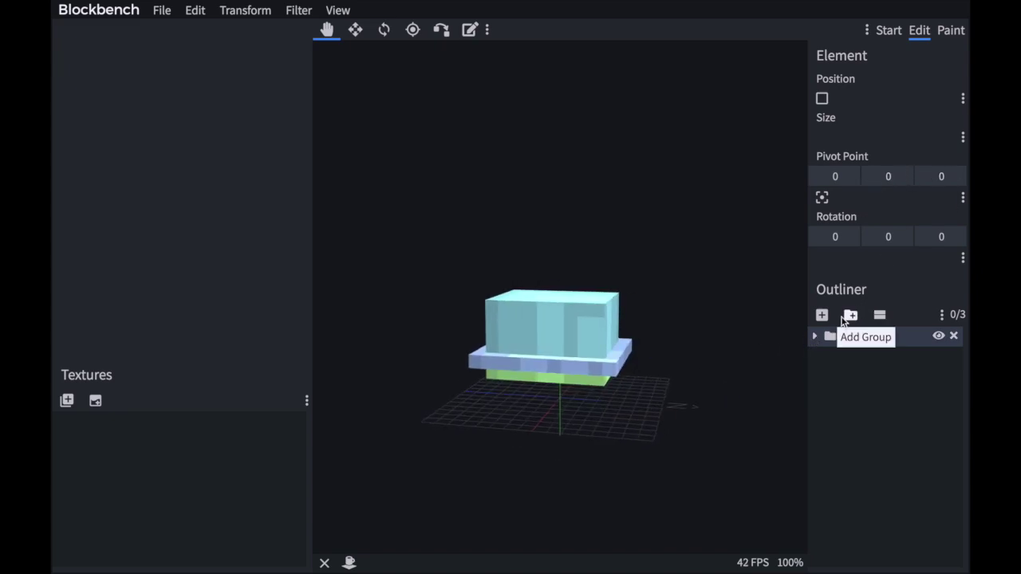
click(815, 337)
click(815, 336)
Add another group, place it above Shell at the top level of the outliner, and name it Tail.
click(851, 317)
drag(843, 416, 843, 336)
click(815, 356)
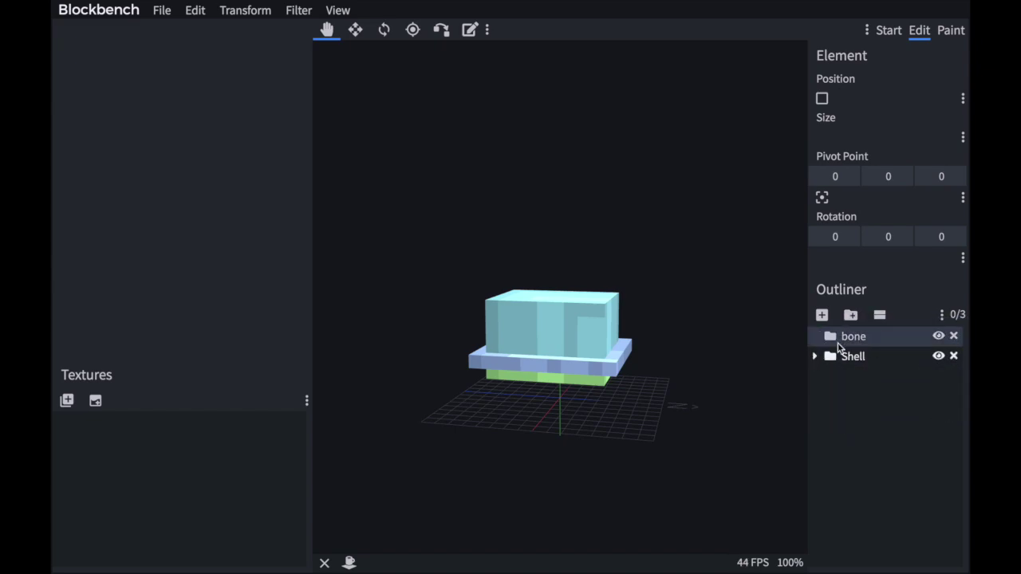
right_click(845, 343)
click(883, 424)
text(Tail)
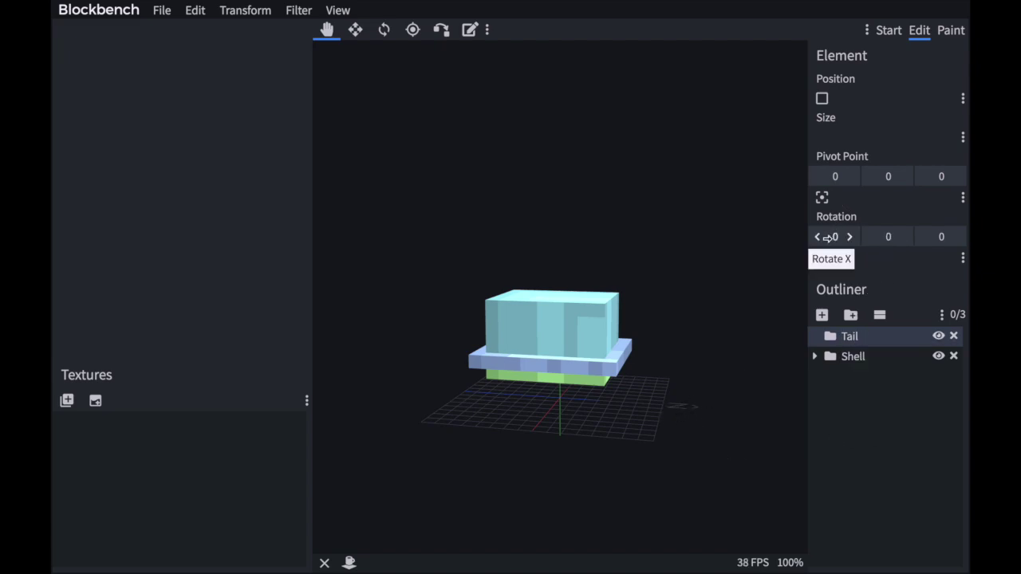
Add a cube to the Tail group, move it to Z position 4 and set its Z size to 2.
click(822, 315)
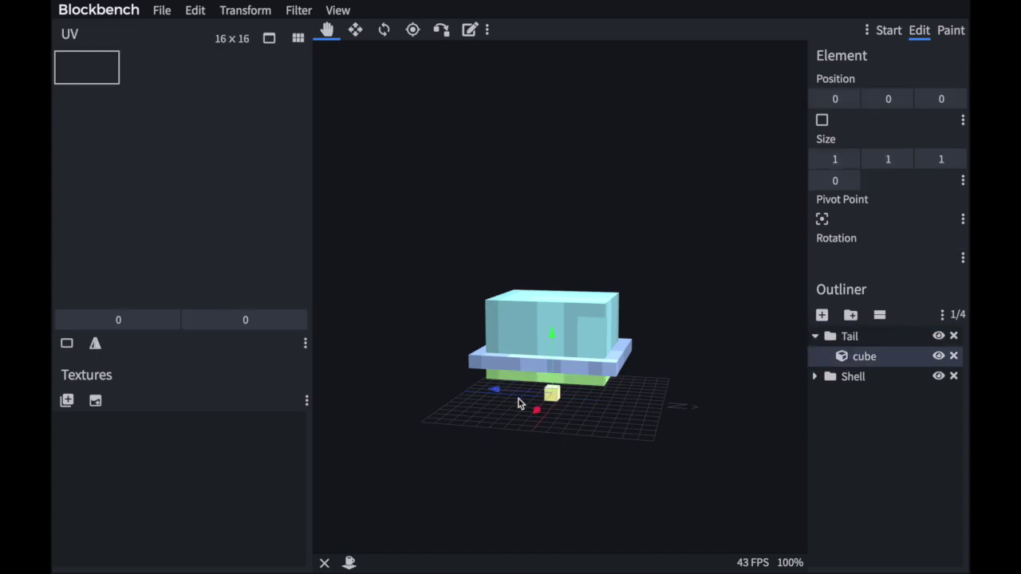
drag(497, 397, 447, 390)
drag(454, 472, 556, 471)
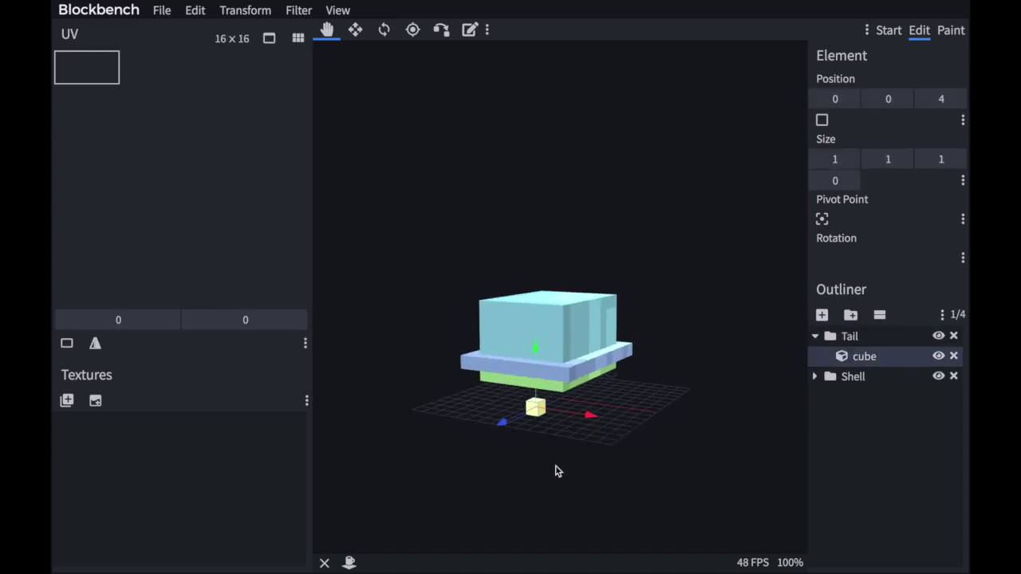
click(956, 159)
Move the tail cube to position -1, 2, 5 at the back of the shell's underside.
drag(657, 417, 745, 410)
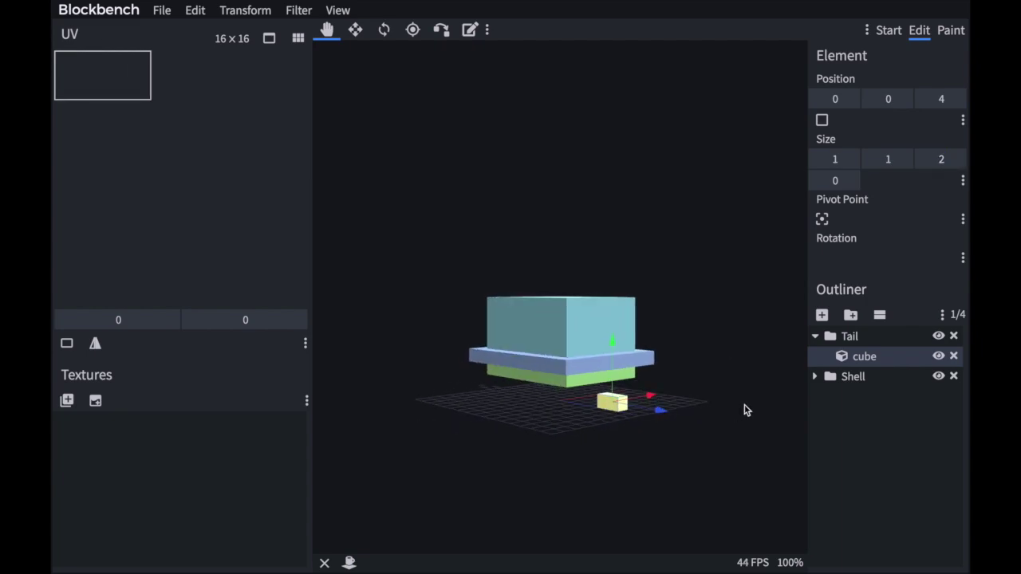
drag(654, 401, 638, 403)
drag(599, 355, 598, 328)
drag(686, 360, 686, 504)
scroll(675, 366, up, 3)
Centre the Tail group's pivot on its cube, rotate the group 10 degrees about X, and collapse it.
click(860, 338)
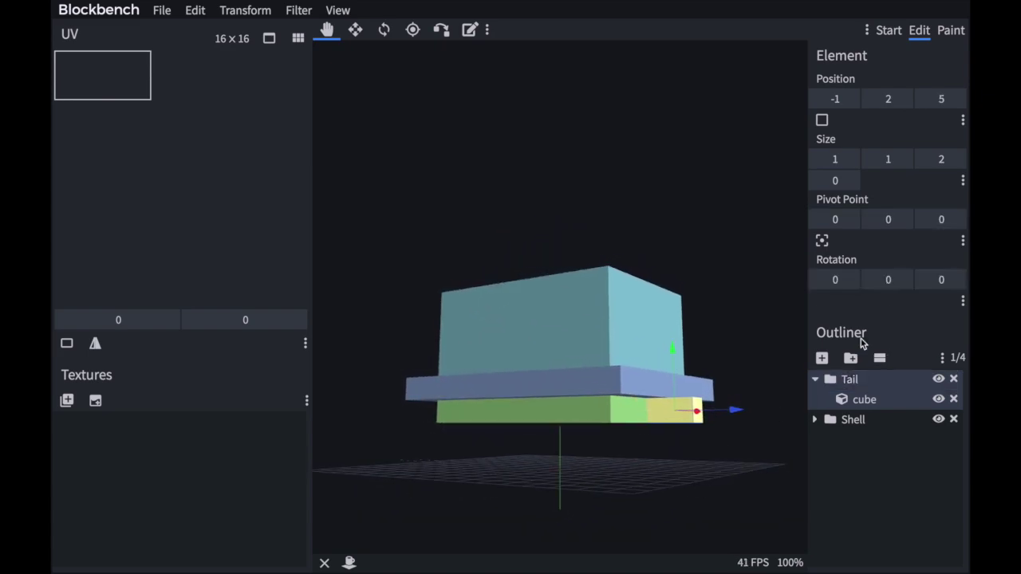
click(823, 241)
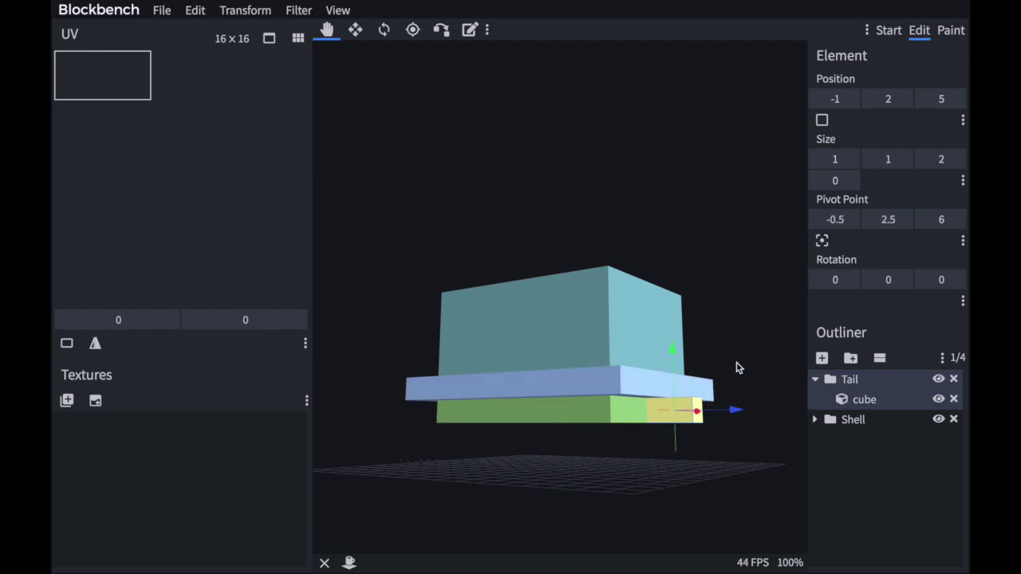
click(850, 280)
click(851, 280)
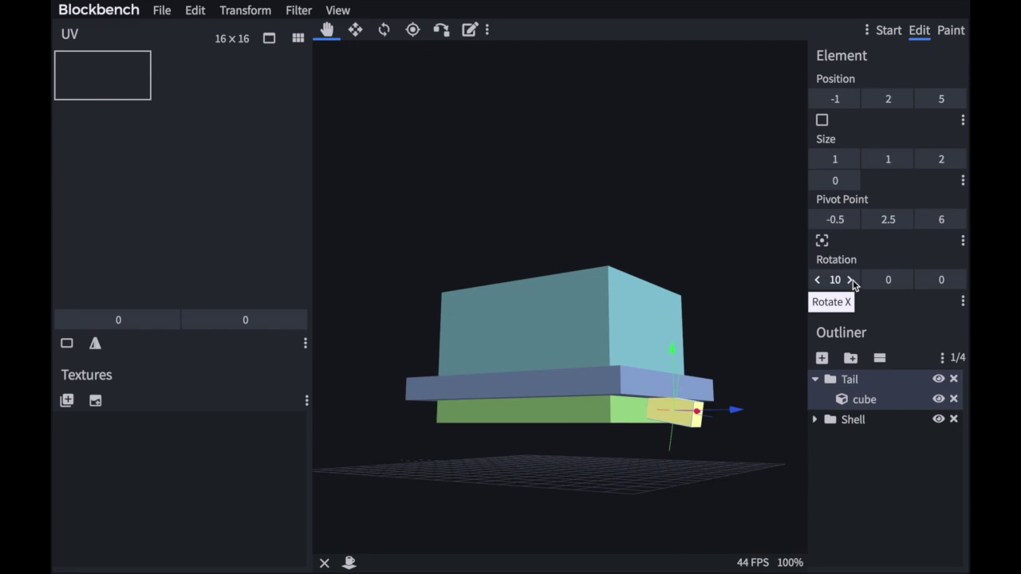
drag(741, 424, 570, 458)
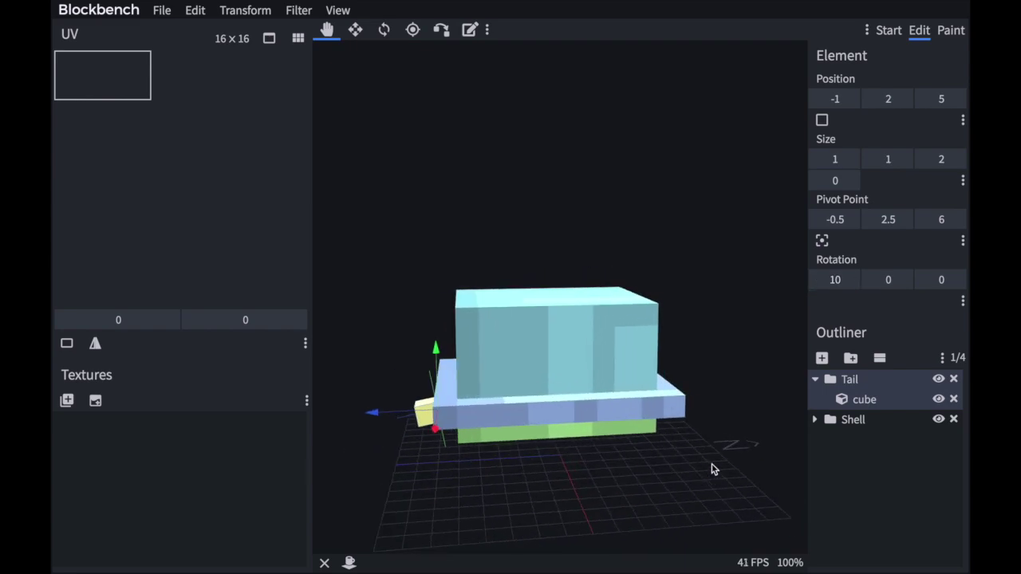
drag(714, 469, 714, 468)
click(815, 379)
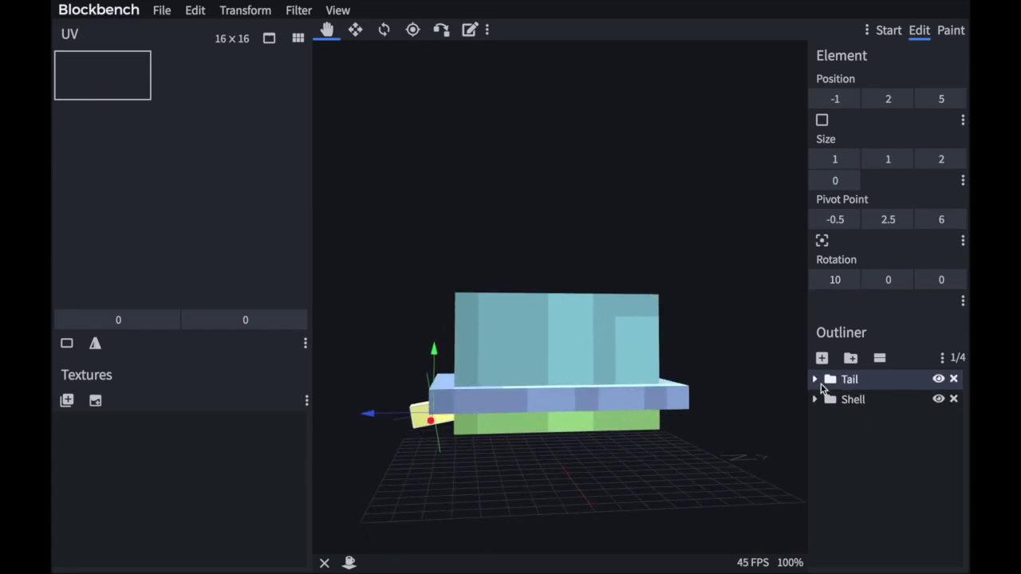
Add another cube, put it in a new top-level group below Shell, and select that group with Tail collapsed.
click(822, 359)
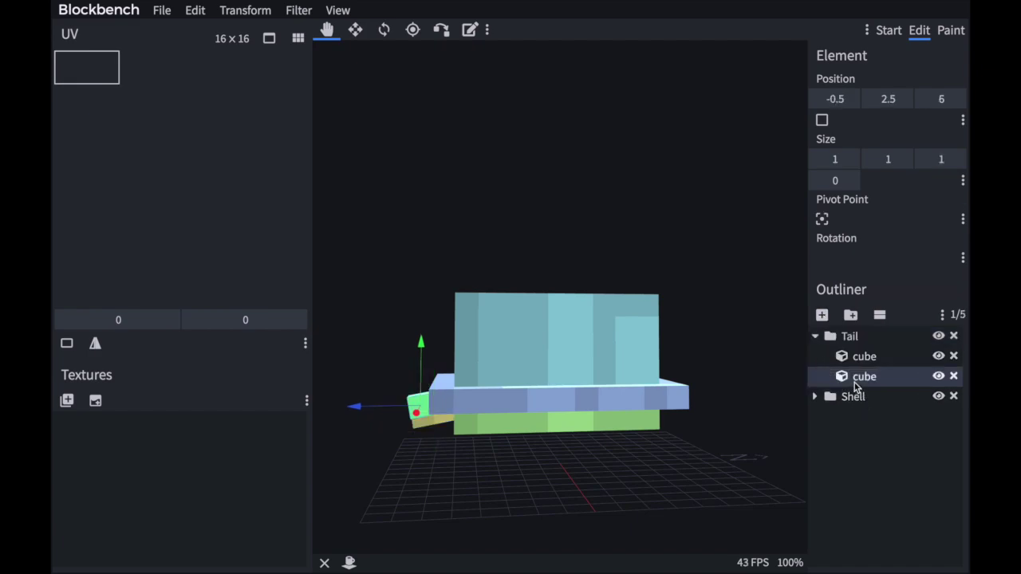
drag(855, 387, 864, 425)
click(850, 315)
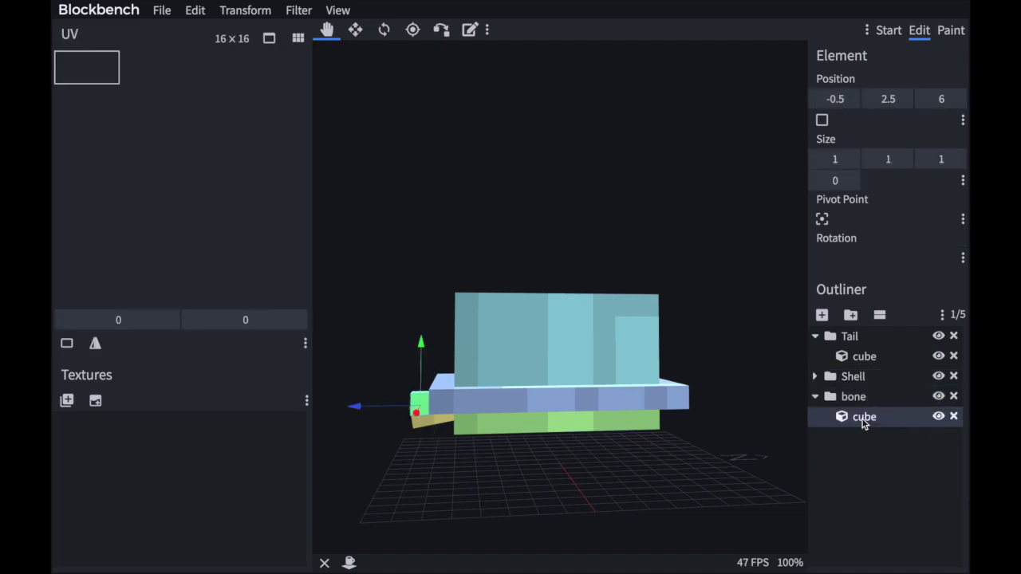
click(815, 377)
click(816, 376)
click(814, 336)
click(850, 377)
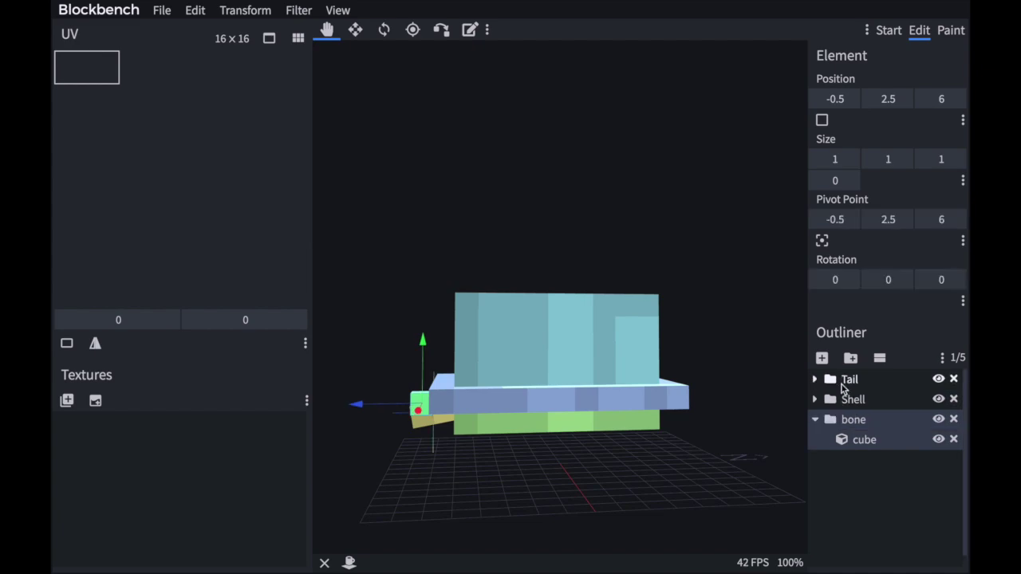
Rename the new group as Neck and move it to Z position -9 in front of the shell.
right_click(847, 422)
click(886, 501)
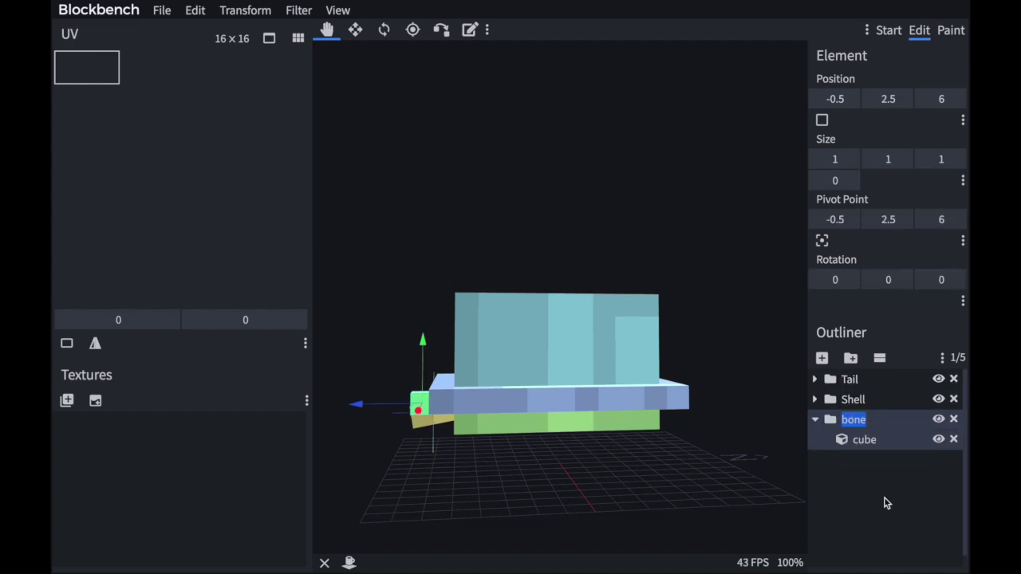
key(Return)
drag(358, 413, 670, 439)
drag(717, 300, 627, 287)
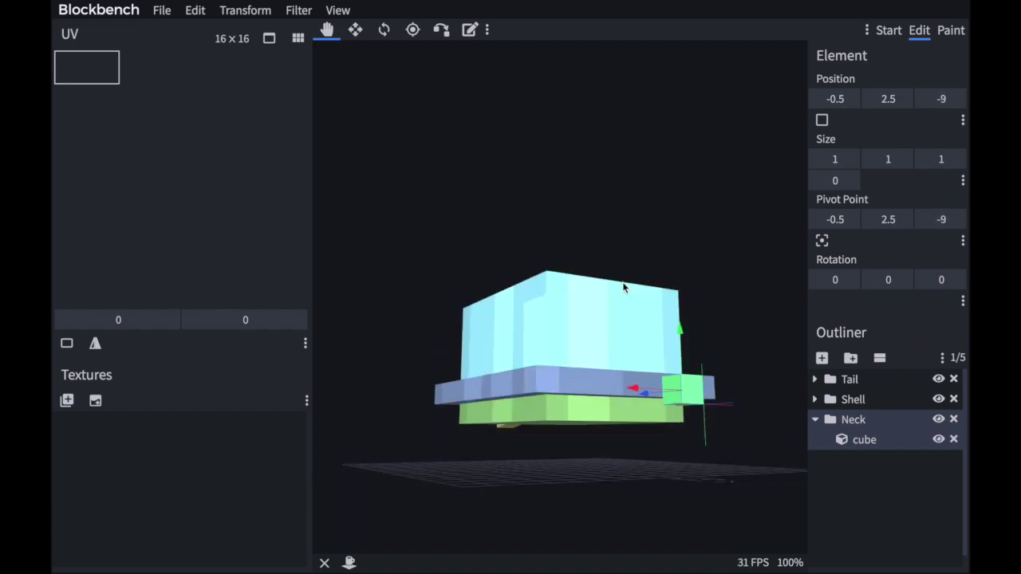
Add a fourth cube to the Shell group and move it to X position -4 and Y position 2.
click(871, 407)
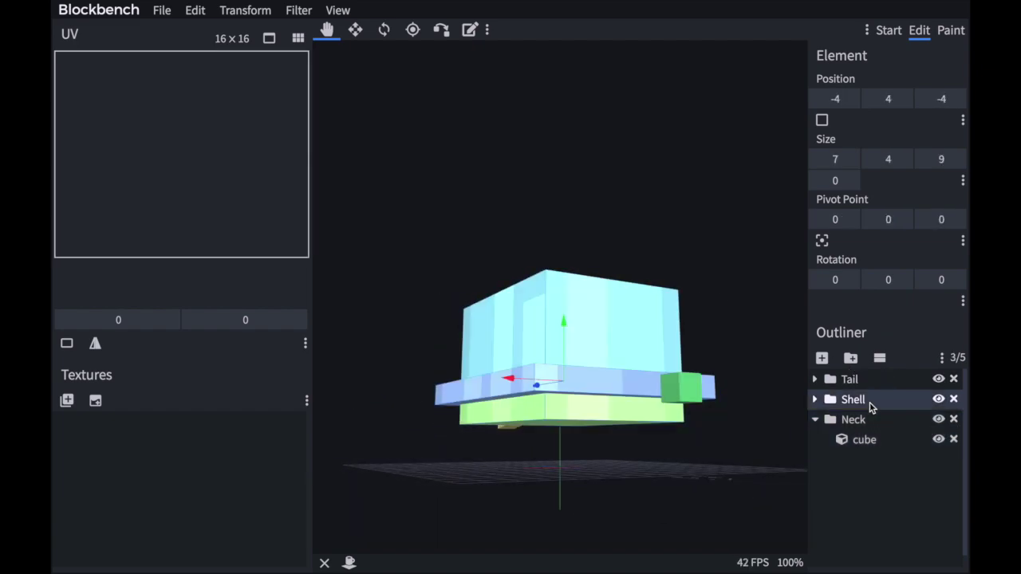
click(814, 400)
click(822, 359)
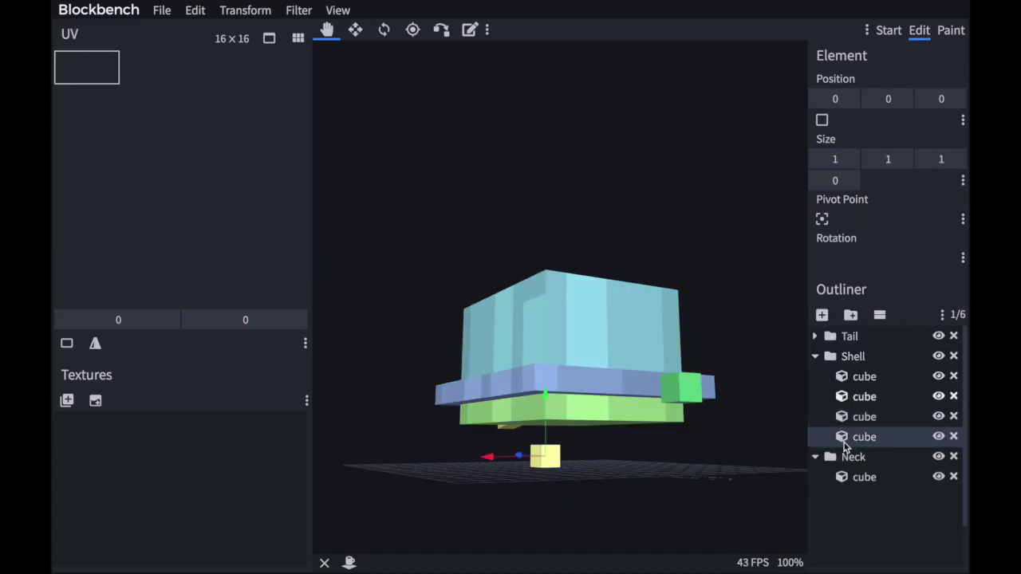
drag(492, 467, 581, 465)
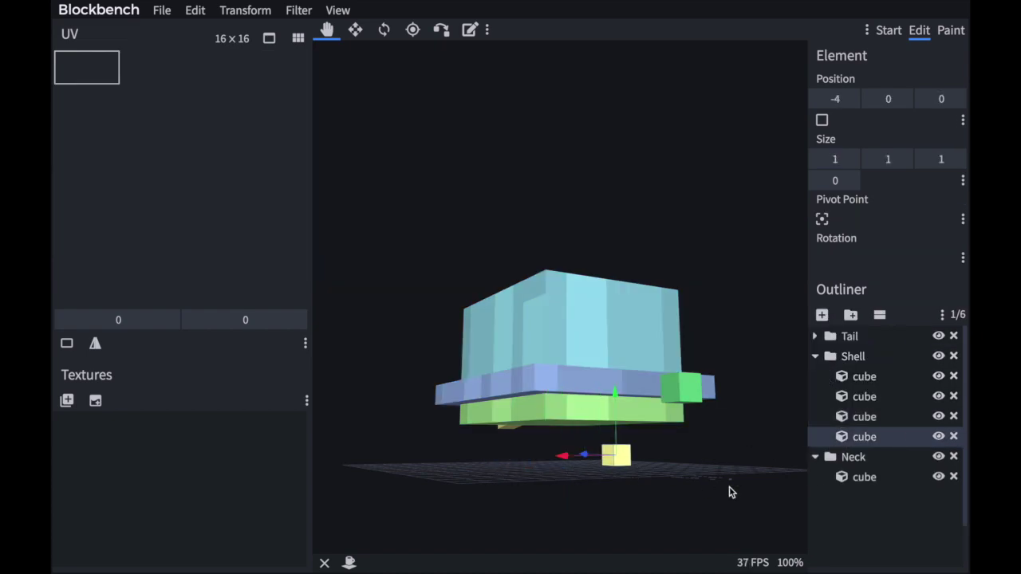
drag(732, 490, 718, 485)
drag(621, 399, 610, 375)
drag(668, 462, 569, 470)
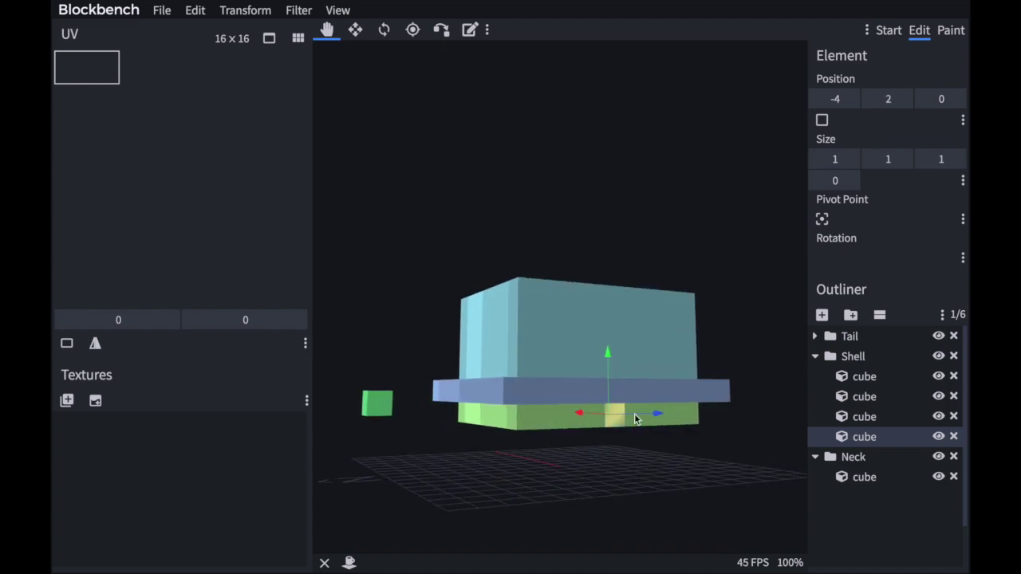
Set the new shell cube's X size to 2 and move it to position -1.5, 2, -5 at the front.
drag(657, 412, 536, 421)
drag(766, 519, 746, 535)
drag(670, 509, 652, 479)
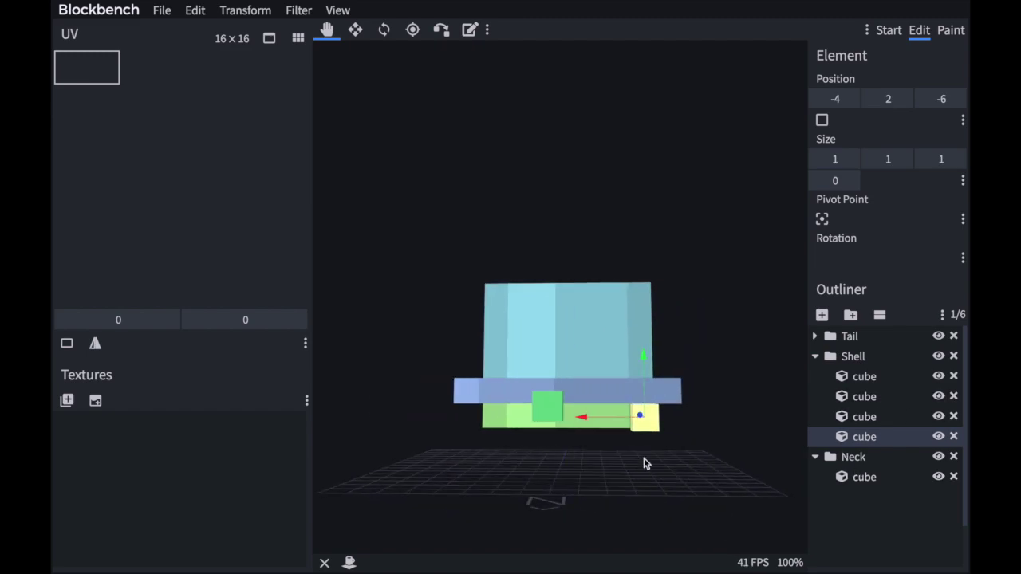
drag(585, 425, 515, 418)
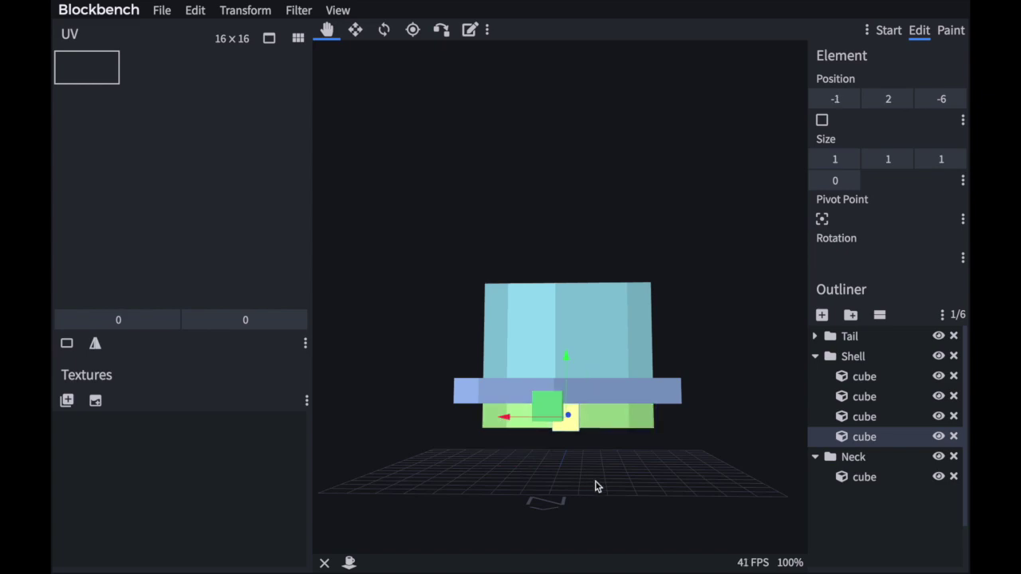
click(857, 159)
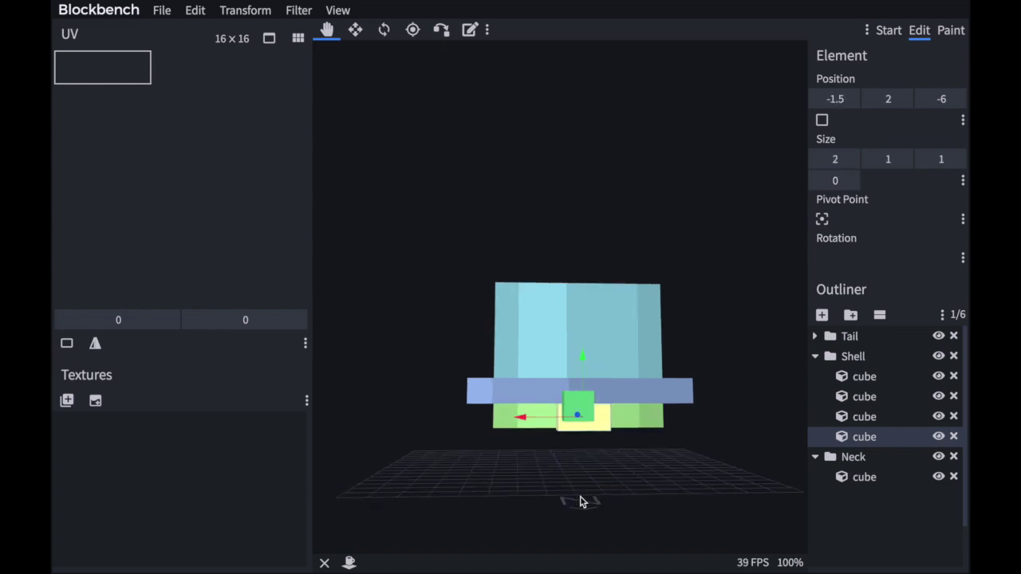
drag(581, 499, 588, 493)
drag(704, 513, 628, 360)
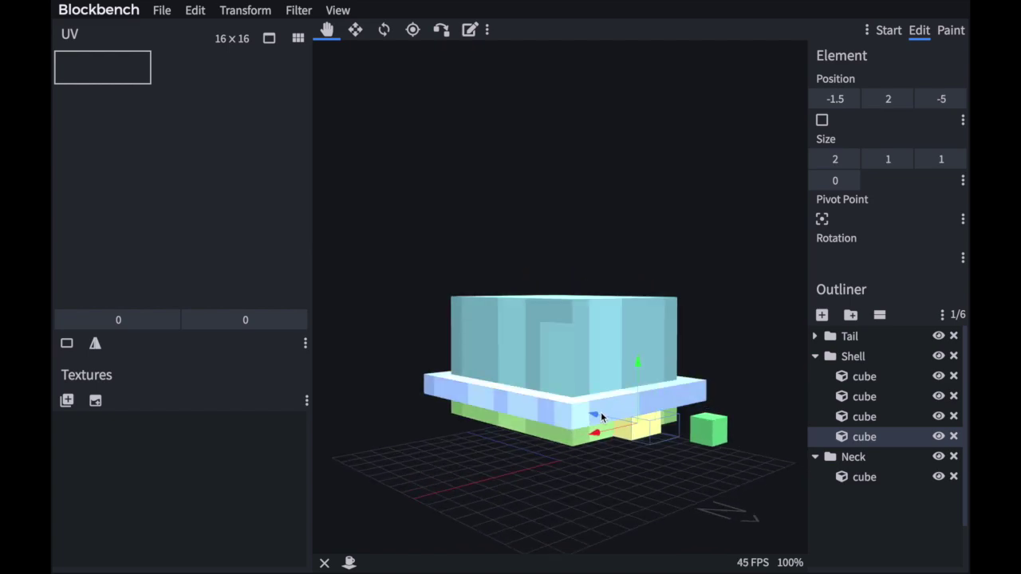
Move the Neck group to Z position -6 against the shell and set its X position to -1.5.
click(878, 460)
drag(653, 429, 608, 410)
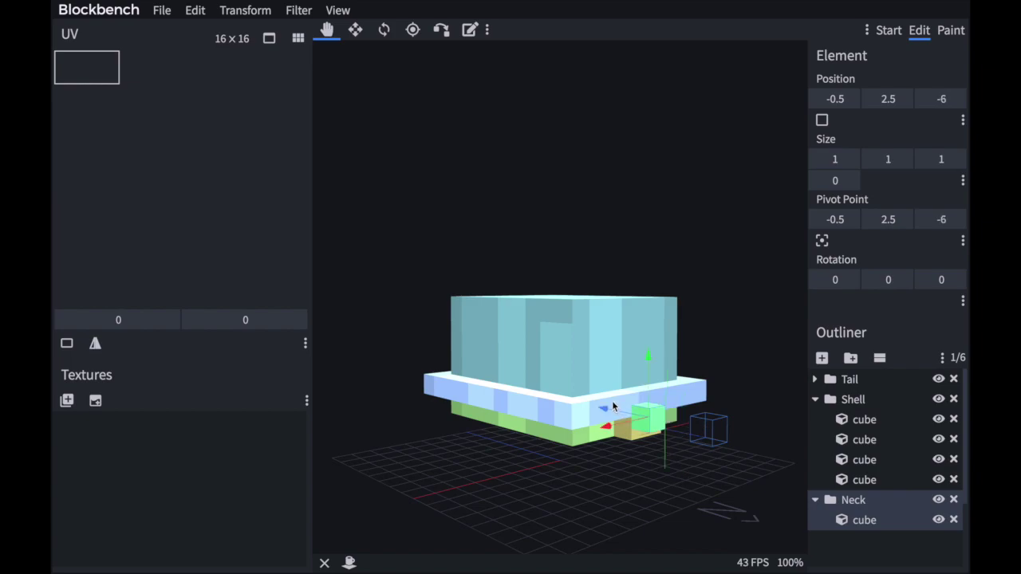
click(850, 99)
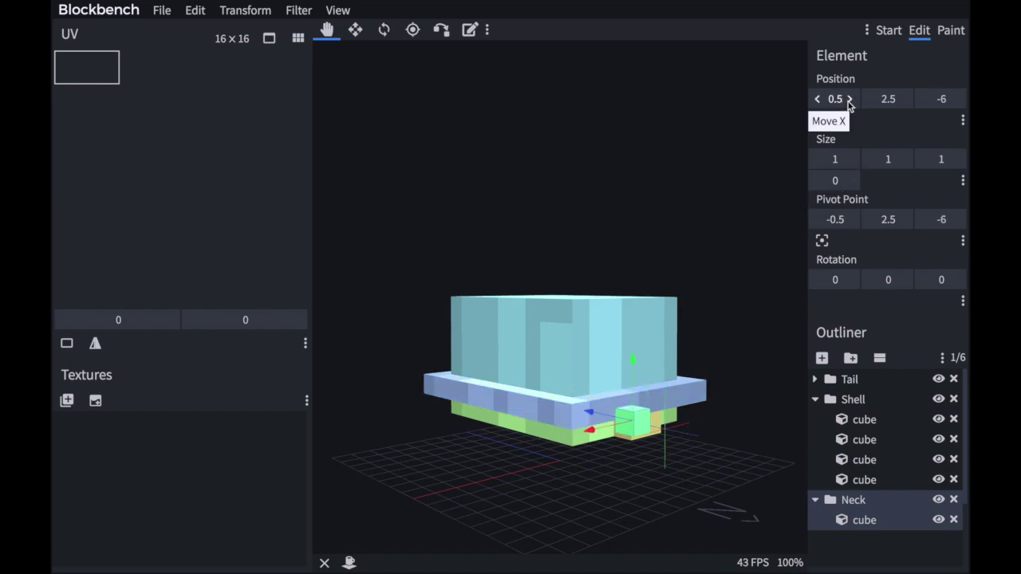
click(850, 99)
click(818, 99)
click(818, 99)
click(817, 99)
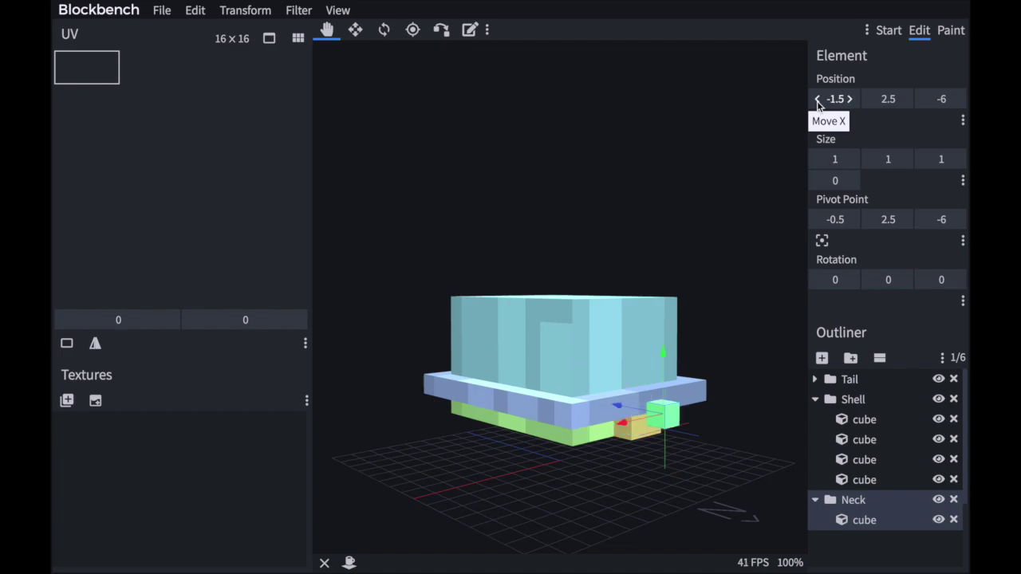
drag(739, 446, 688, 439)
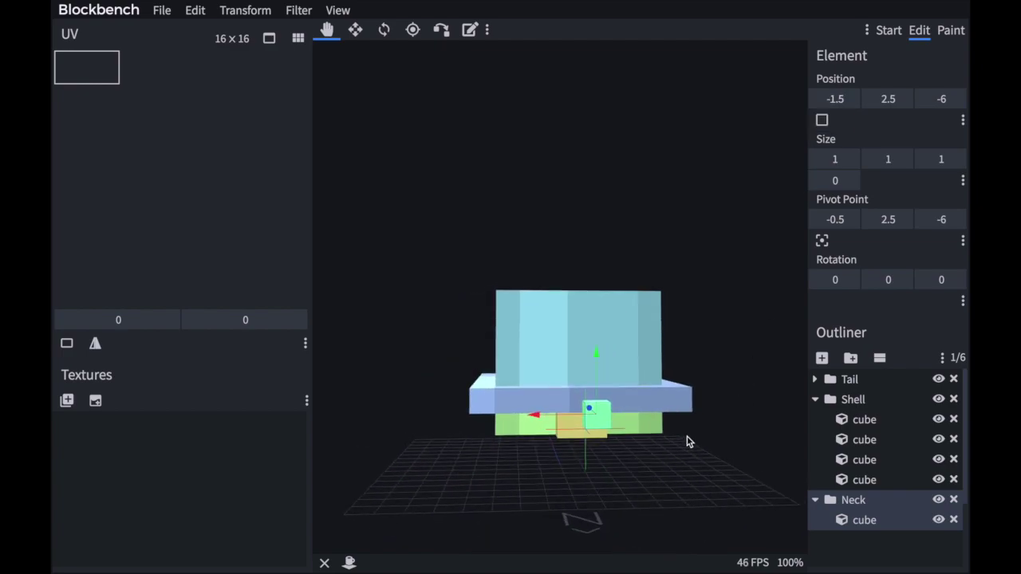
Resize the neck cube to 2 in X and 2 in Y.
click(849, 159)
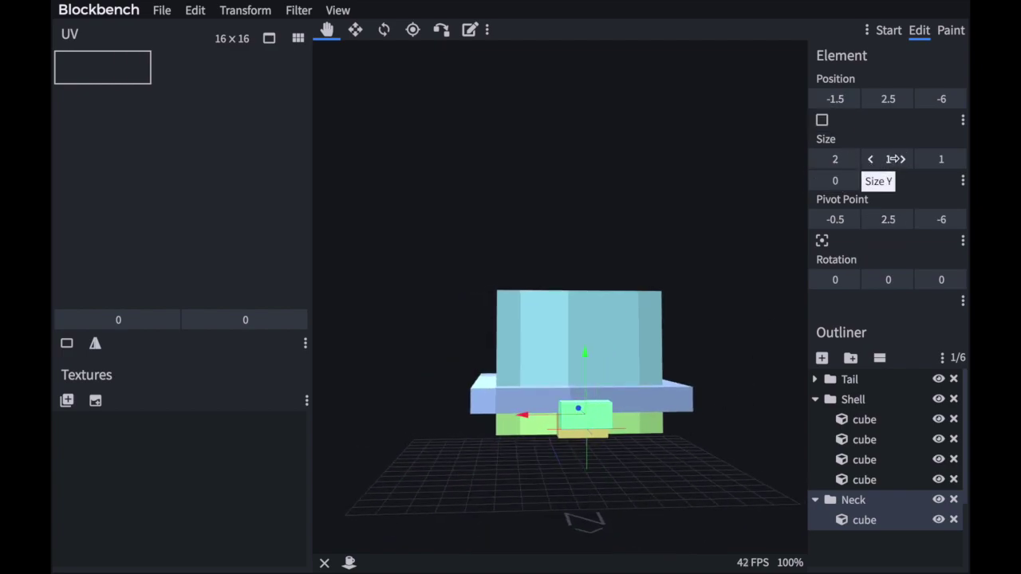
click(904, 159)
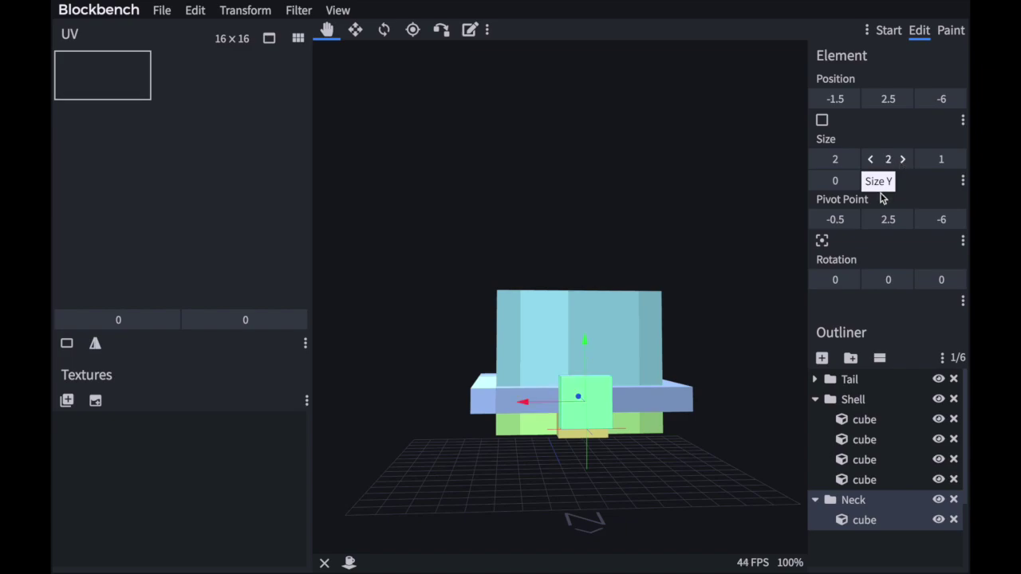
drag(695, 472, 722, 472)
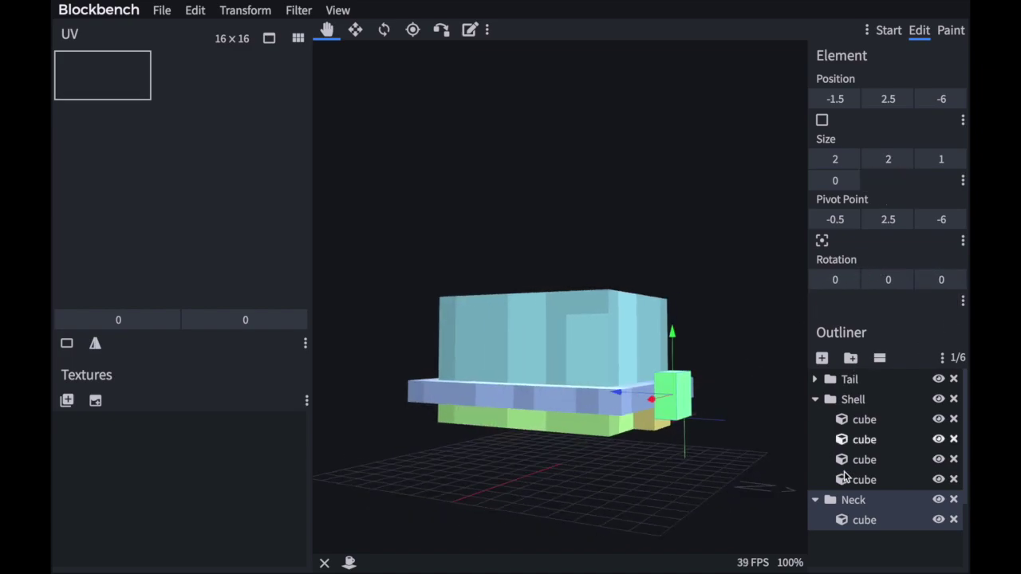
Centre the Neck group's pivot on its cube and rotate the group to -10 degrees about X.
click(823, 242)
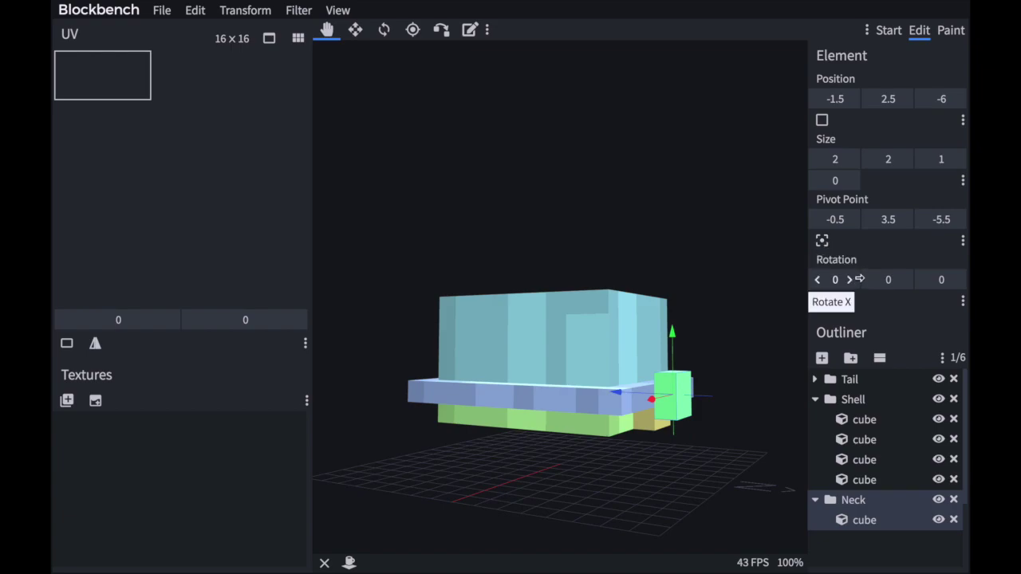
click(850, 281)
click(818, 281)
click(819, 281)
drag(672, 338, 750, 322)
click(849, 280)
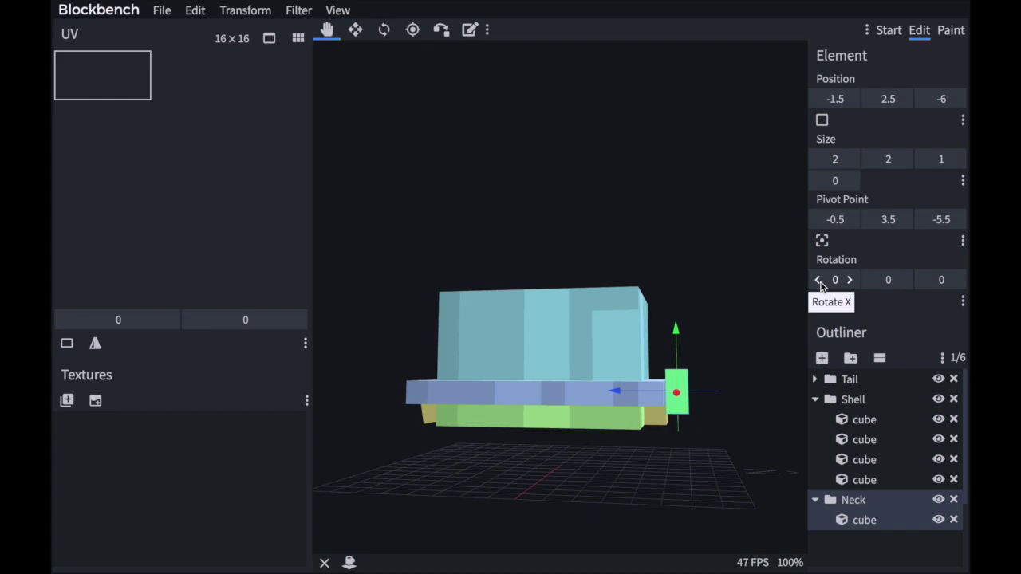
click(817, 281)
click(817, 281)
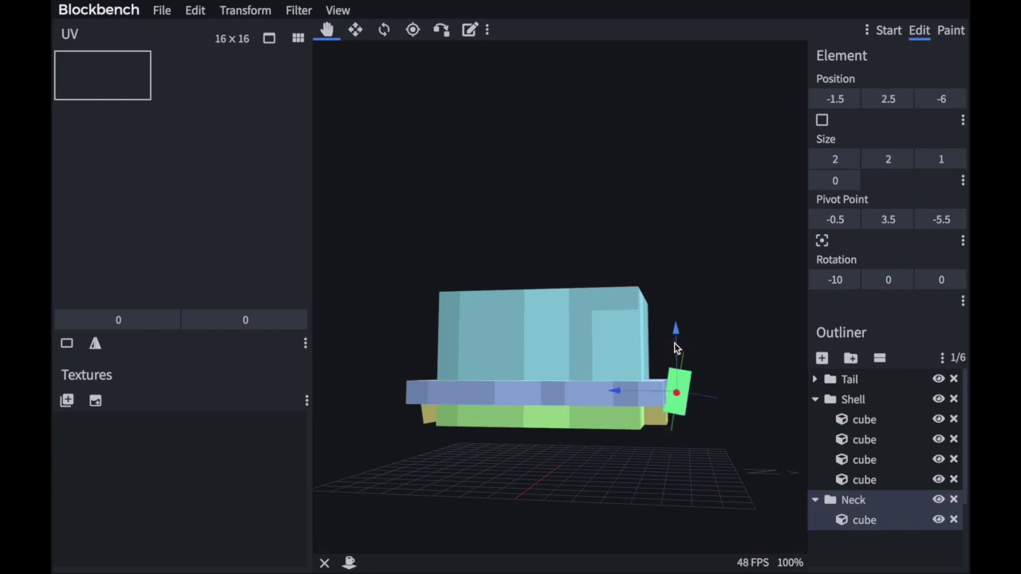
Set the Neck group's Y position to 2.
mouse_move(710, 322)
mouse_down()
mouse_move(668, 304)
mouse_move(679, 298)
mouse_move(728, 322)
mouse_up()
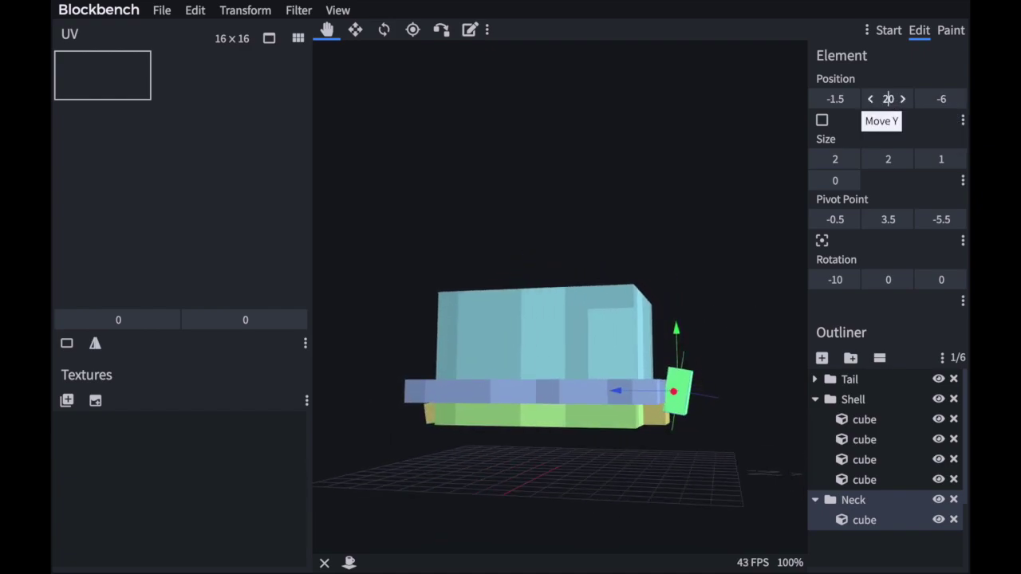
key(BackSpace)
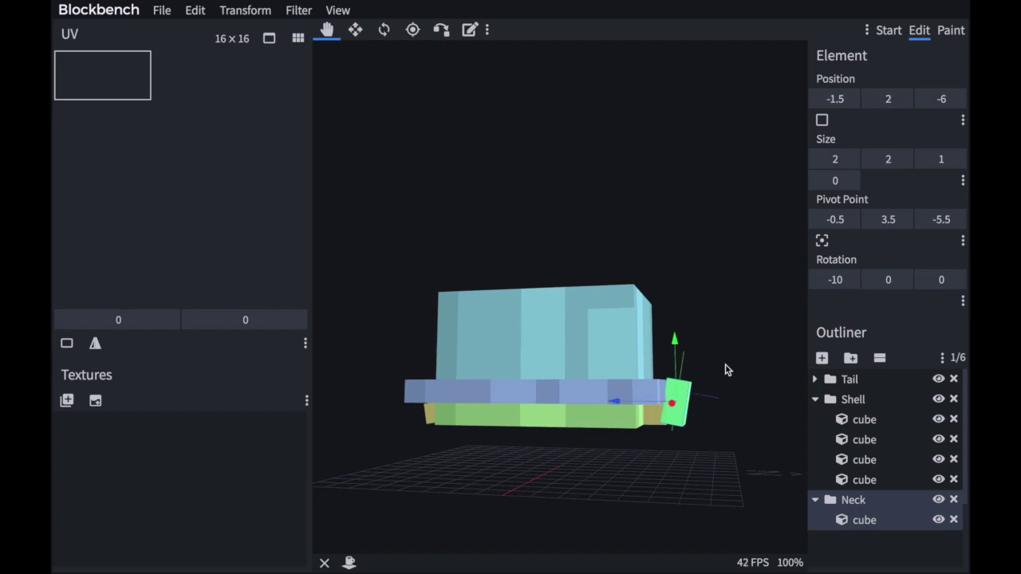
mouse_move(725, 371)
mouse_down()
mouse_move(732, 358)
mouse_move(734, 371)
mouse_up()
Set the Neck group's X rotation to 10 degrees and its Y position to 2.5.
click(818, 280)
click(817, 281)
click(850, 280)
click(850, 280)
click(850, 280)
click(850, 280)
click(850, 280)
click(850, 280)
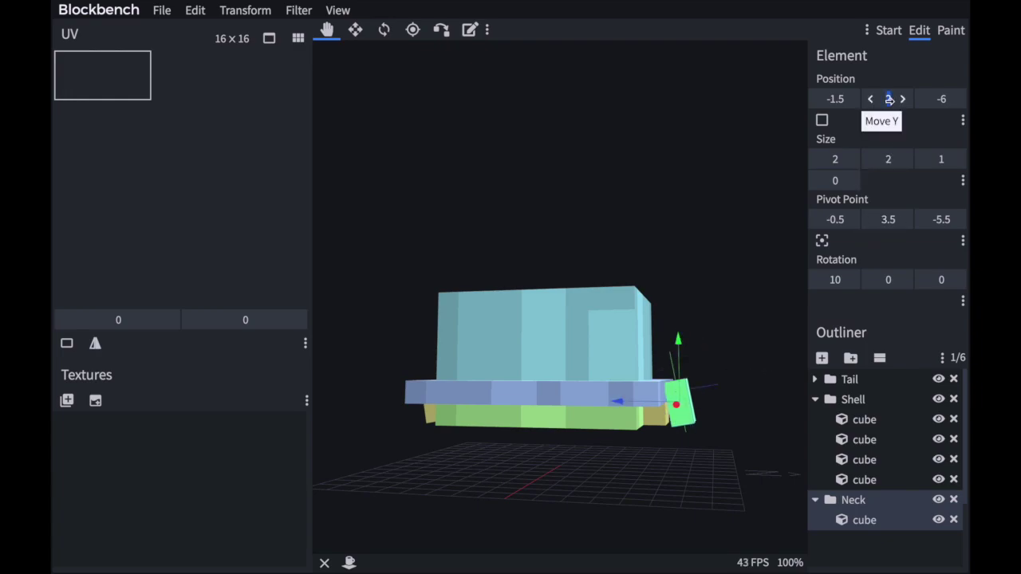
text(.5)
key(Return)
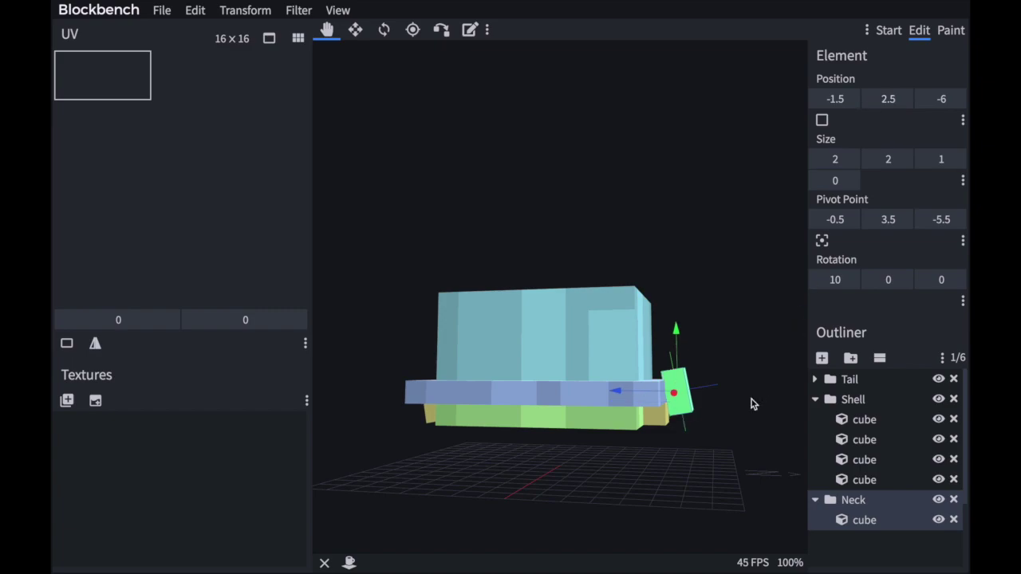
Collapse the Neck and Shell groups in the outliner.
drag(776, 351, 743, 471)
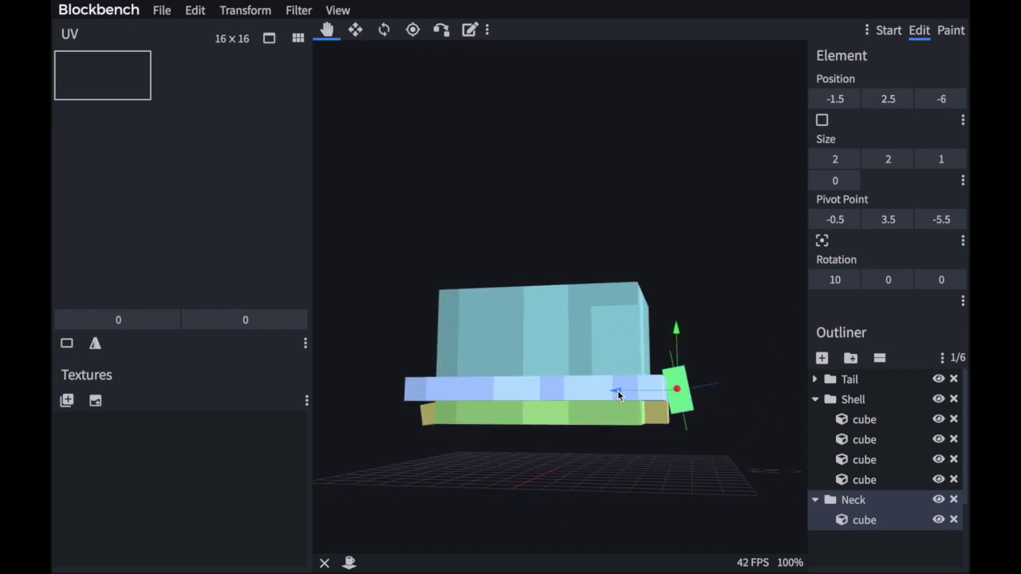
drag(610, 390, 610, 390)
drag(736, 461, 526, 447)
drag(345, 483, 581, 495)
click(816, 501)
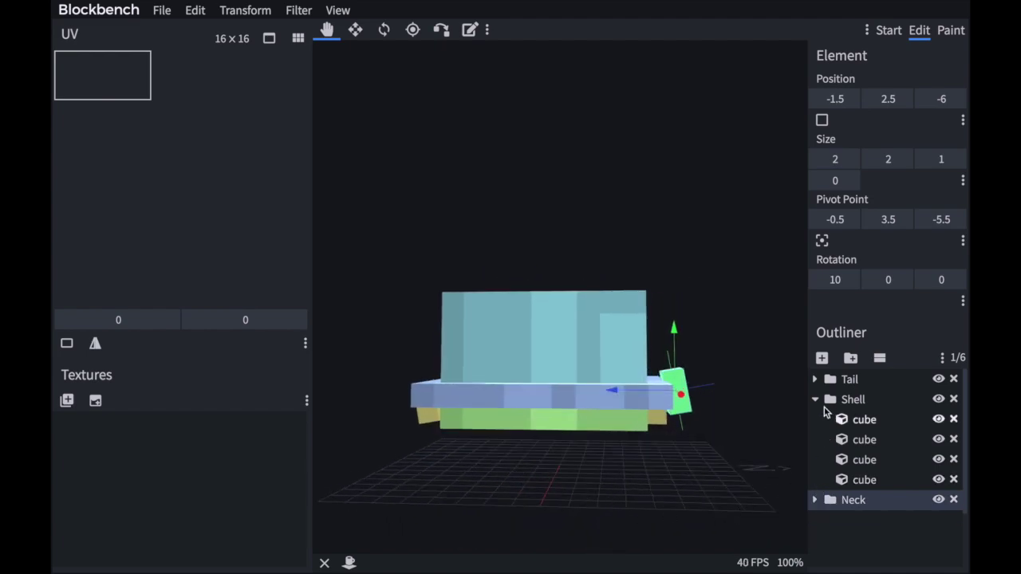
click(815, 400)
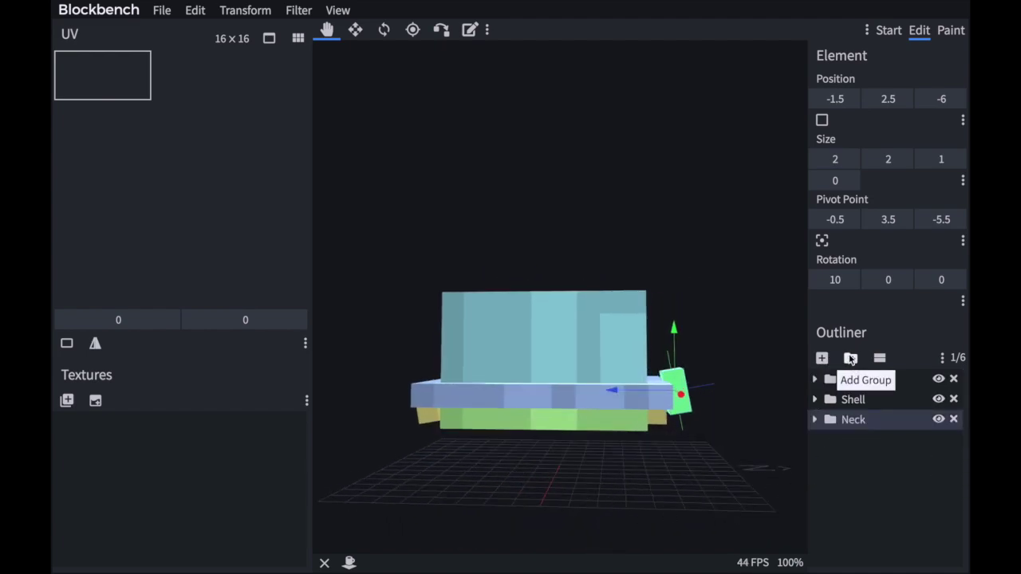
Add a new group, place it at the top level above Tail, and name it Head.
click(851, 358)
drag(858, 420, 864, 328)
drag(849, 417, 861, 334)
right_click(862, 333)
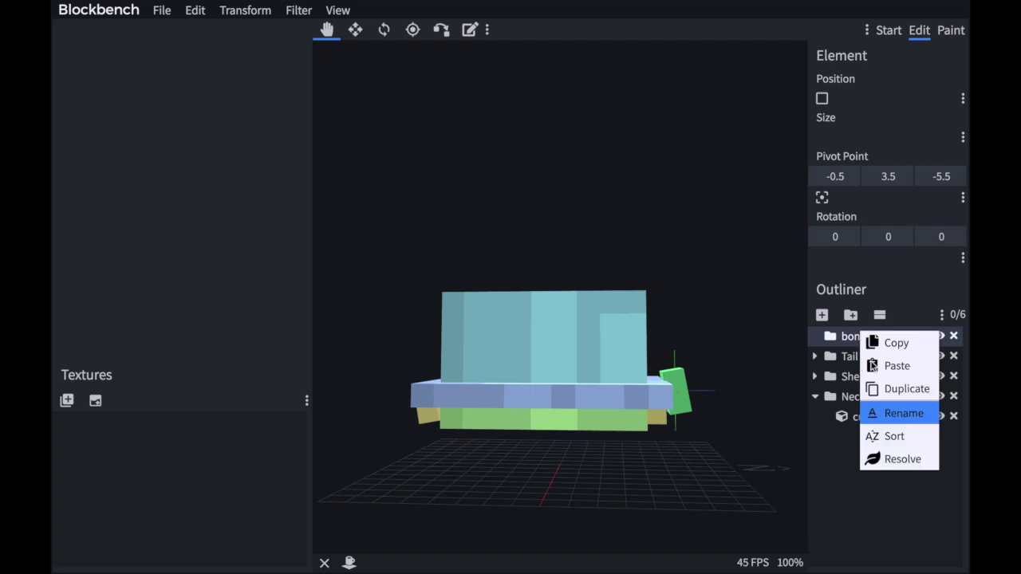
click(895, 413)
text(HE)
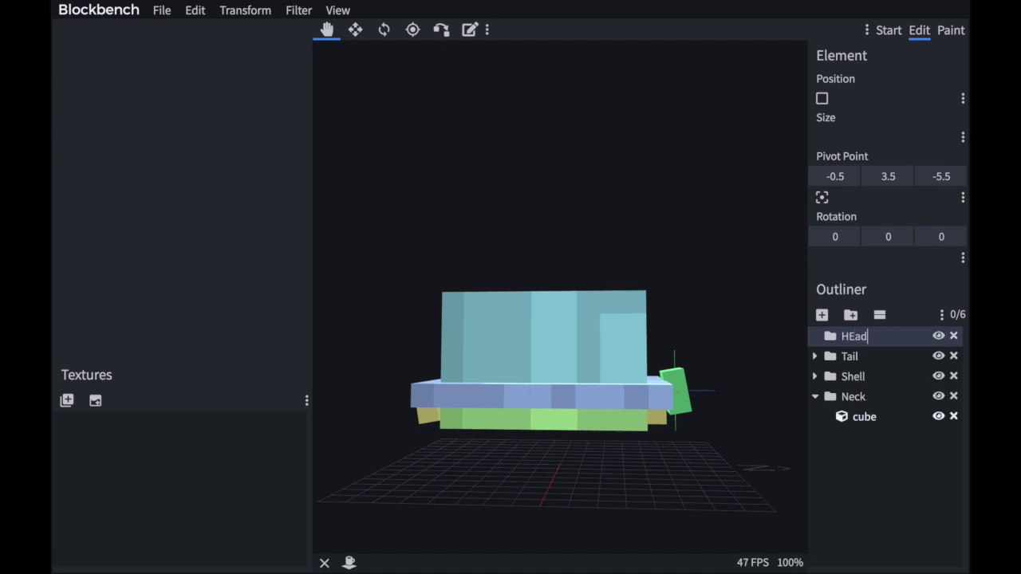
text(ad1)
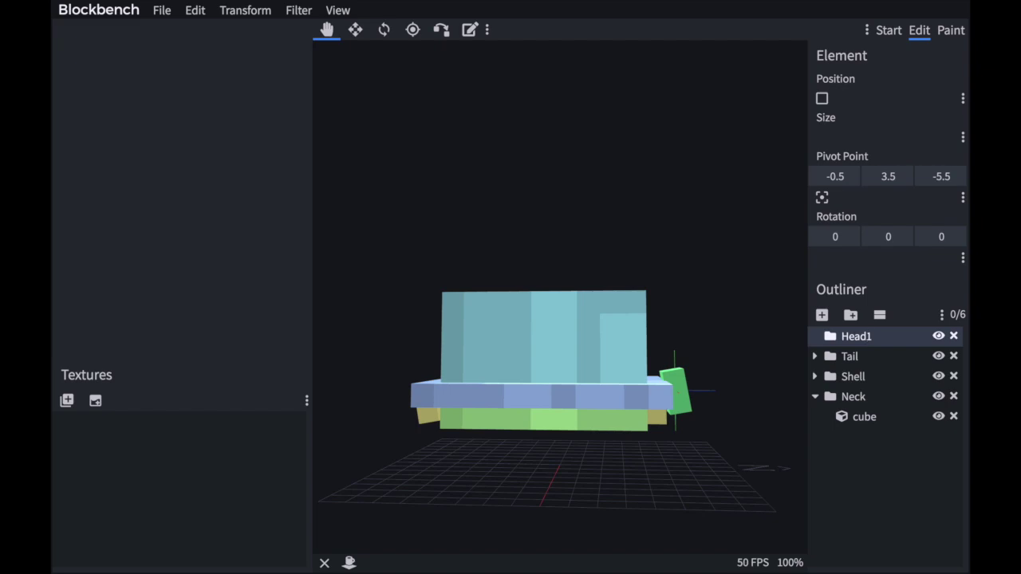
key(Return)
Add a cube to the Head group and resize it to 3 by 3 by 3.
drag(743, 360, 766, 366)
click(822, 315)
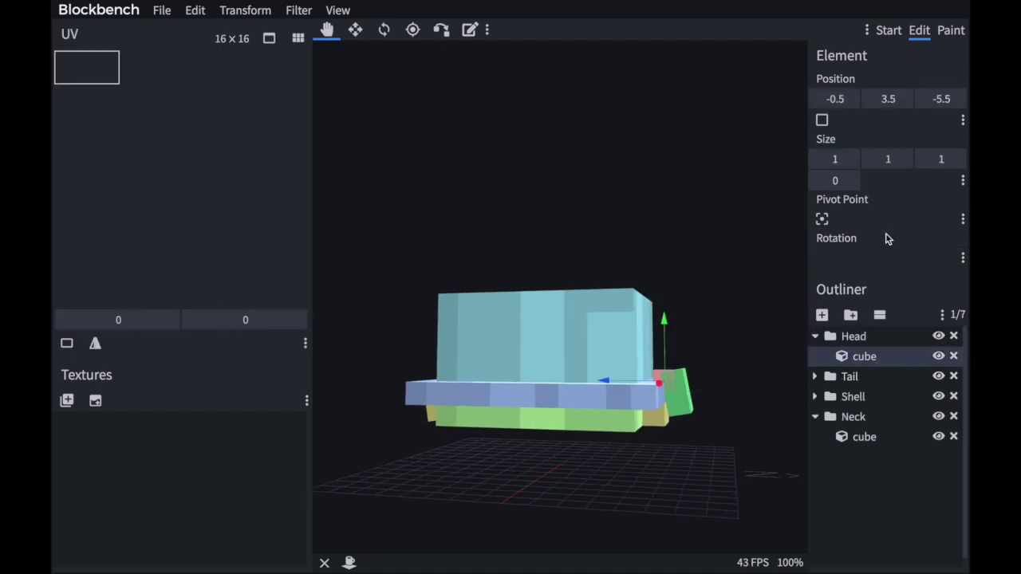
click(852, 160)
click(852, 160)
click(904, 160)
click(905, 160)
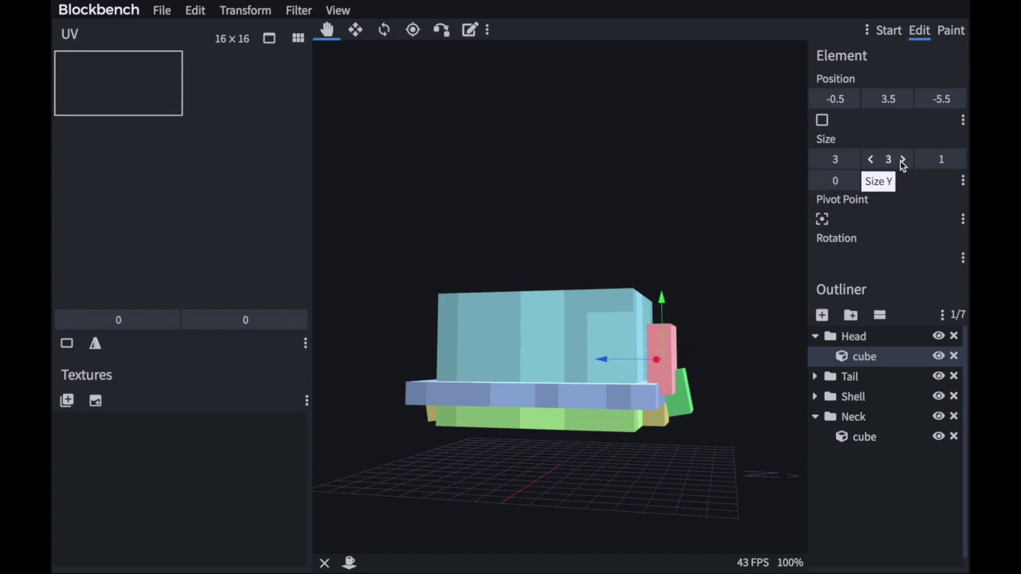
click(958, 159)
click(958, 160)
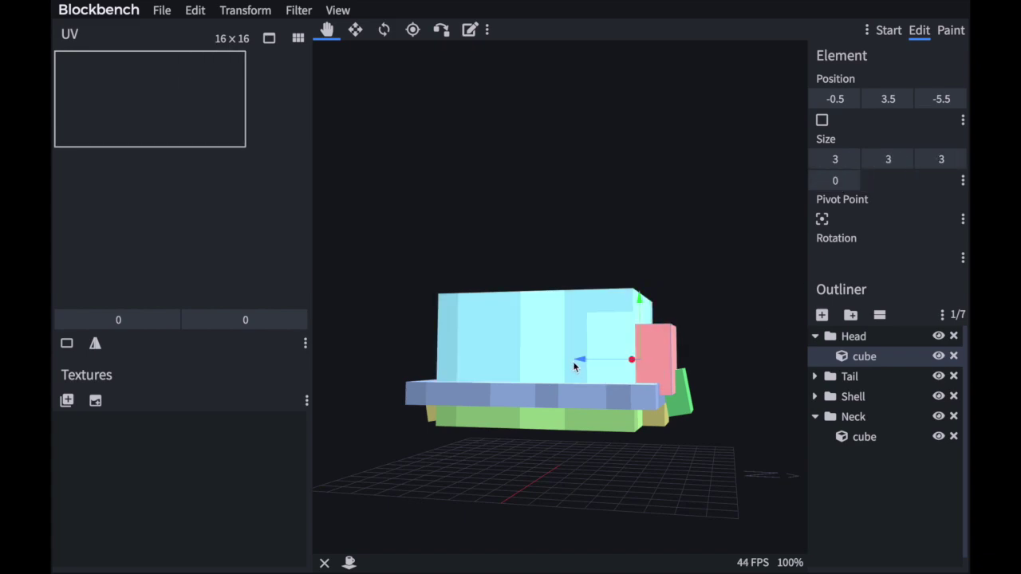
Position the head cube in front of the neck at X -2, Y 2.5 and Z -8.5.
drag(608, 367, 683, 363)
drag(714, 319, 617, 264)
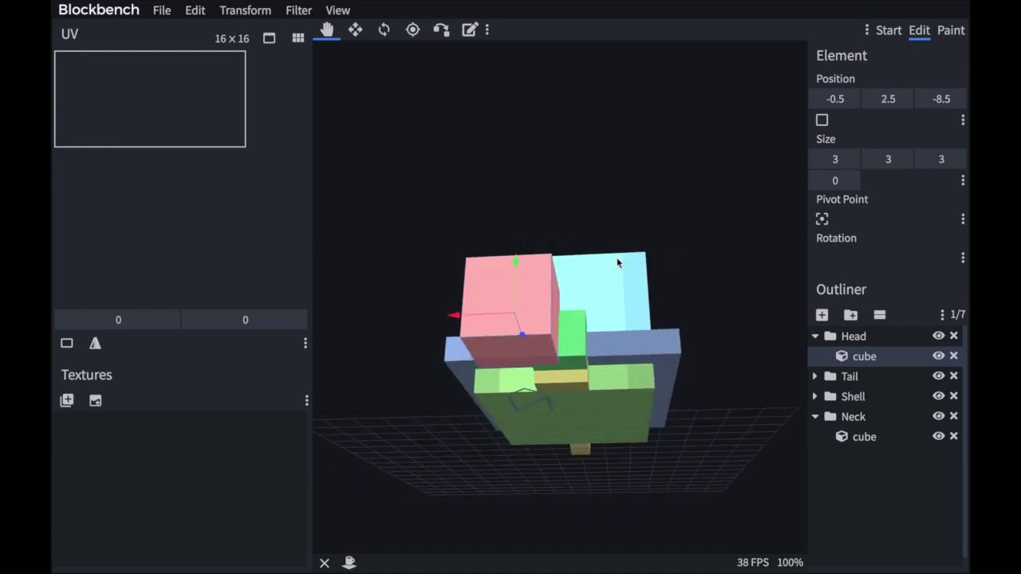
drag(462, 323, 486, 325)
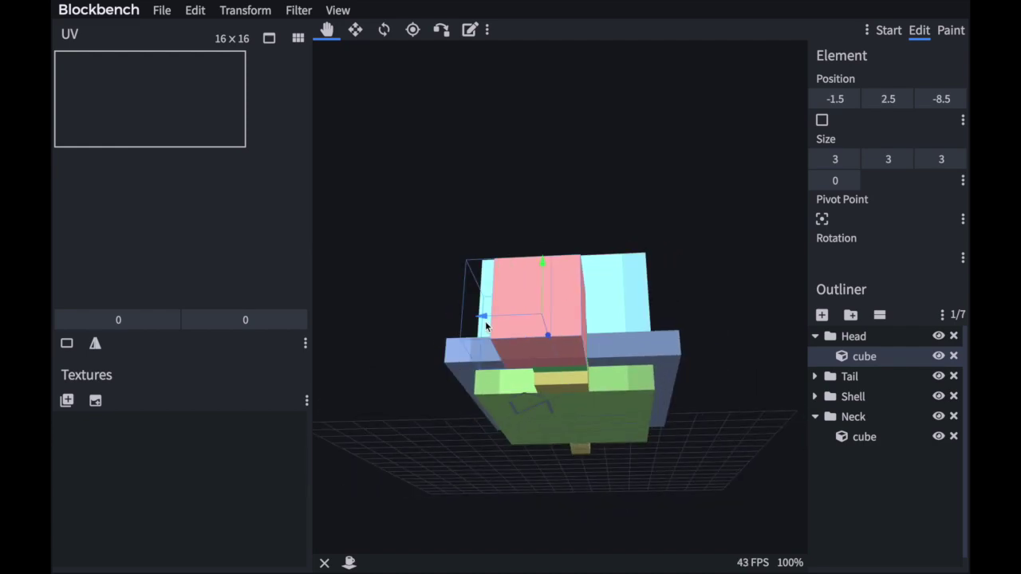
click(837, 99)
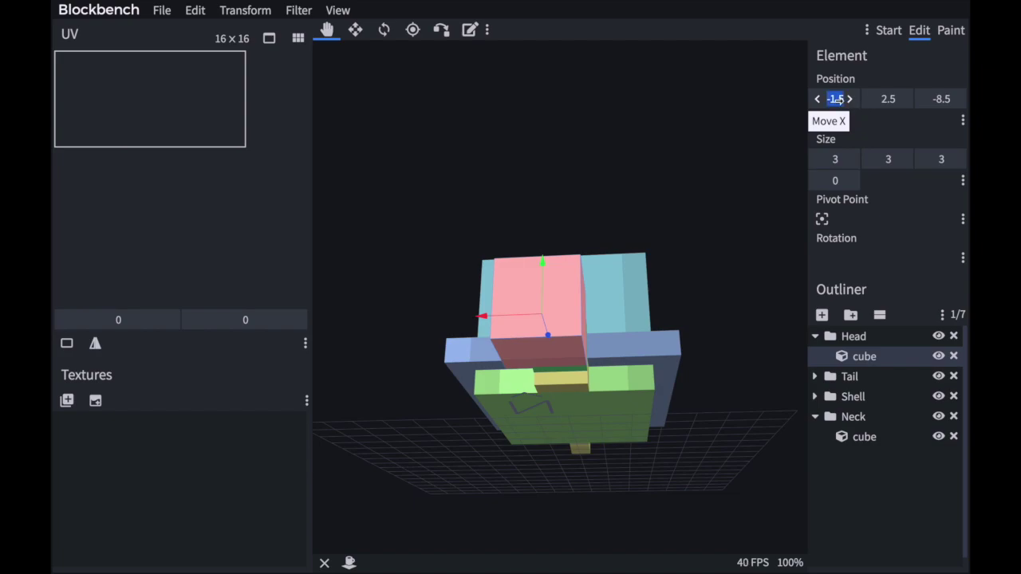
text(-2)
drag(650, 467, 674, 495)
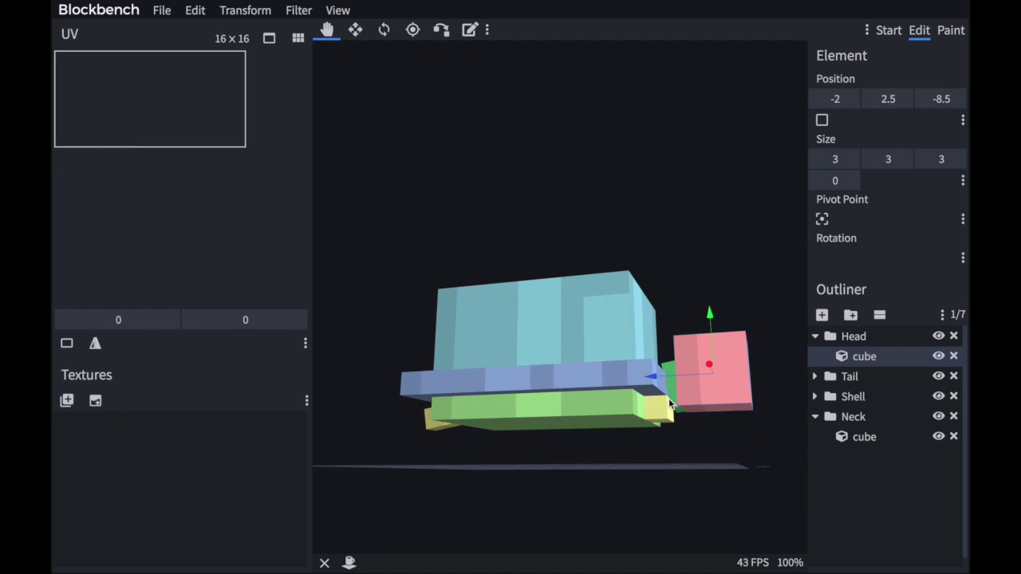
drag(641, 490, 665, 488)
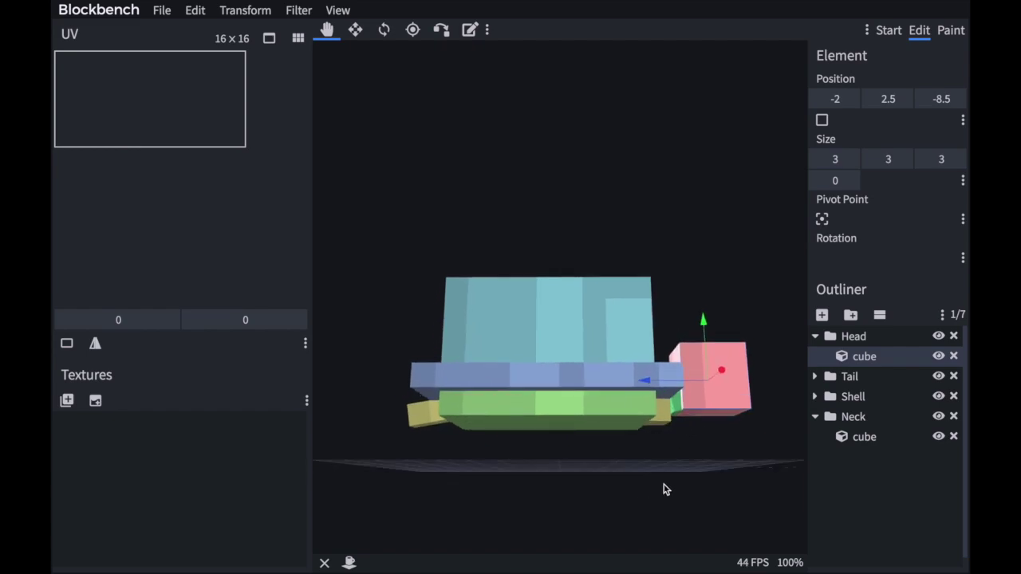
drag(677, 414, 672, 473)
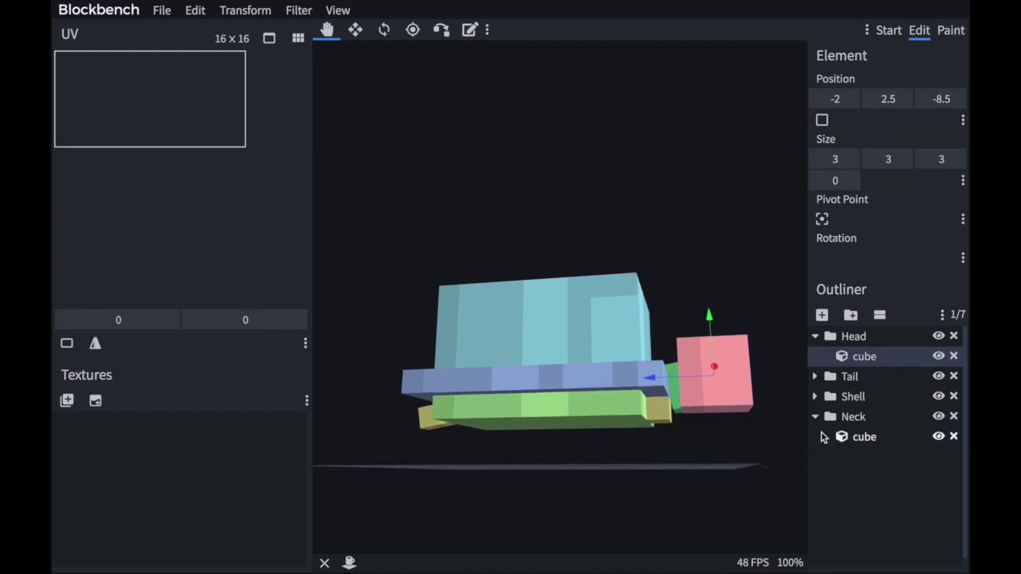
Collapse the Head and Neck groups and add a new top-level group above Head named Front_Left.
click(816, 335)
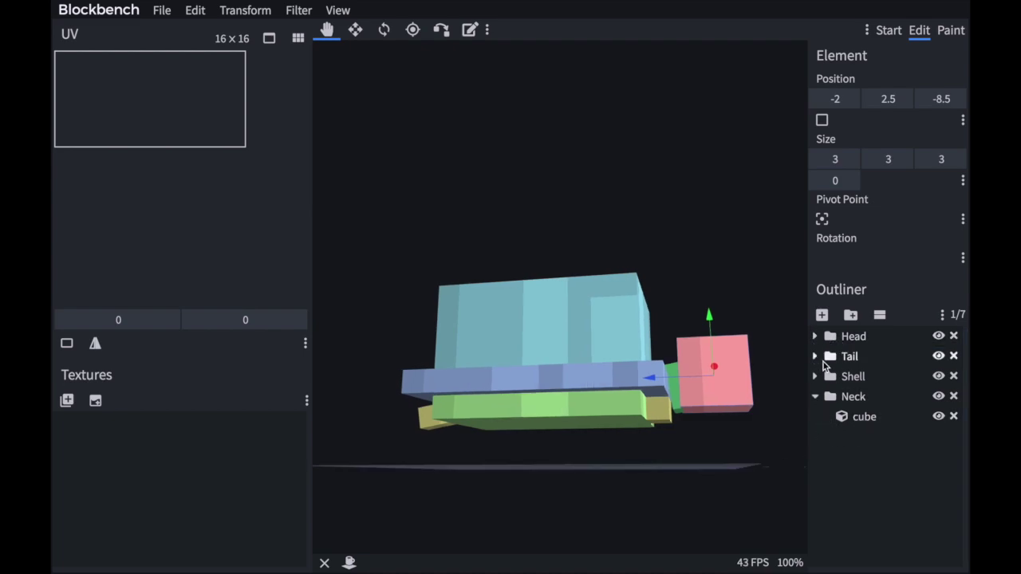
drag(801, 417, 726, 497)
click(815, 397)
click(852, 315)
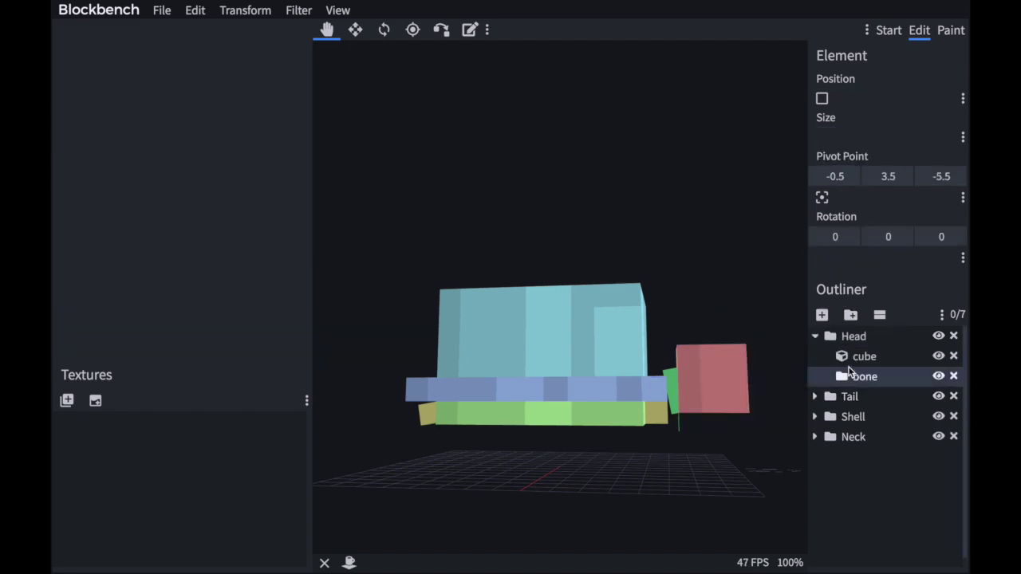
drag(848, 375, 850, 330)
click(816, 356)
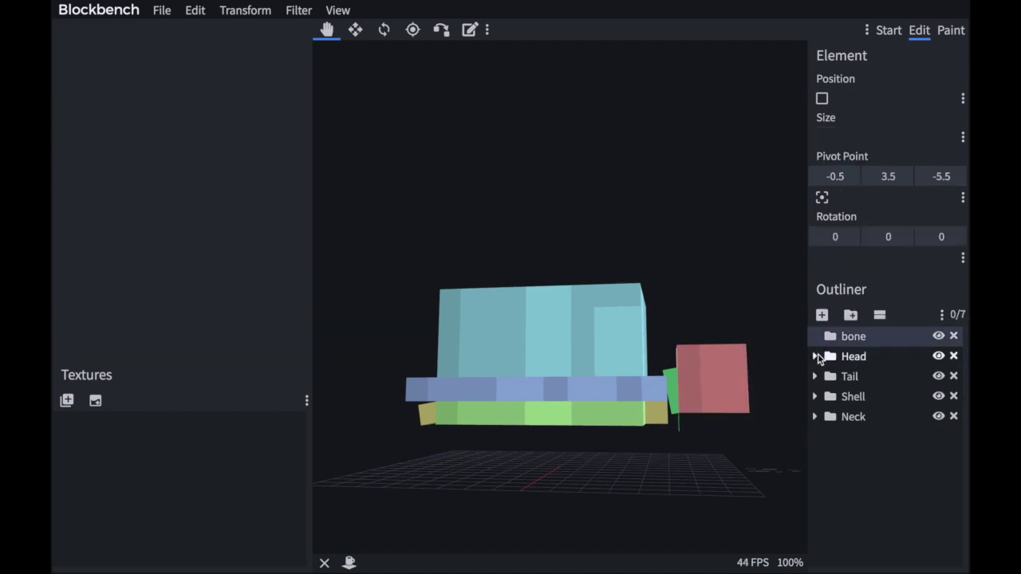
right_click(856, 337)
click(886, 415)
key(BackSpace)
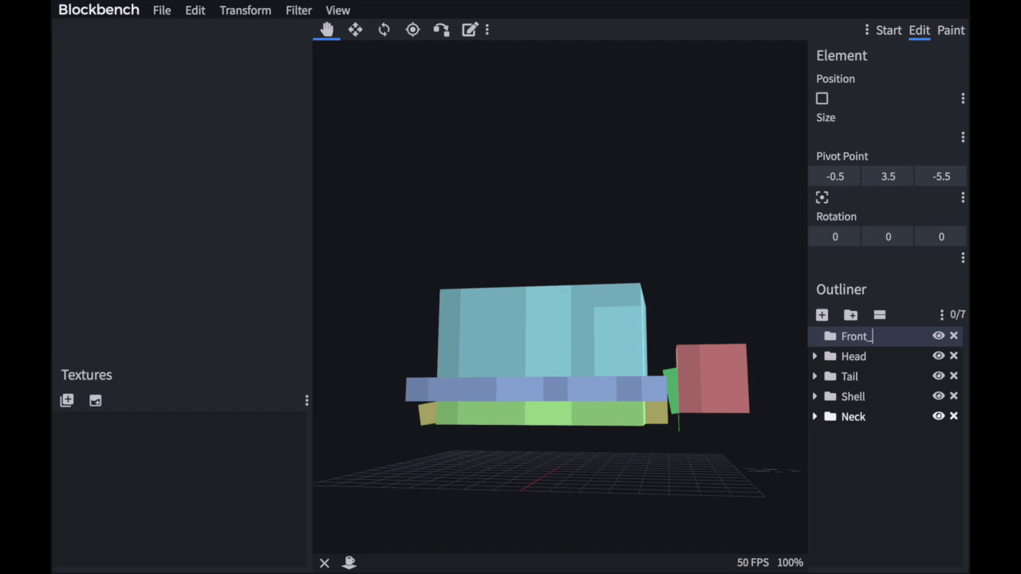
text(ft)
key(Return)
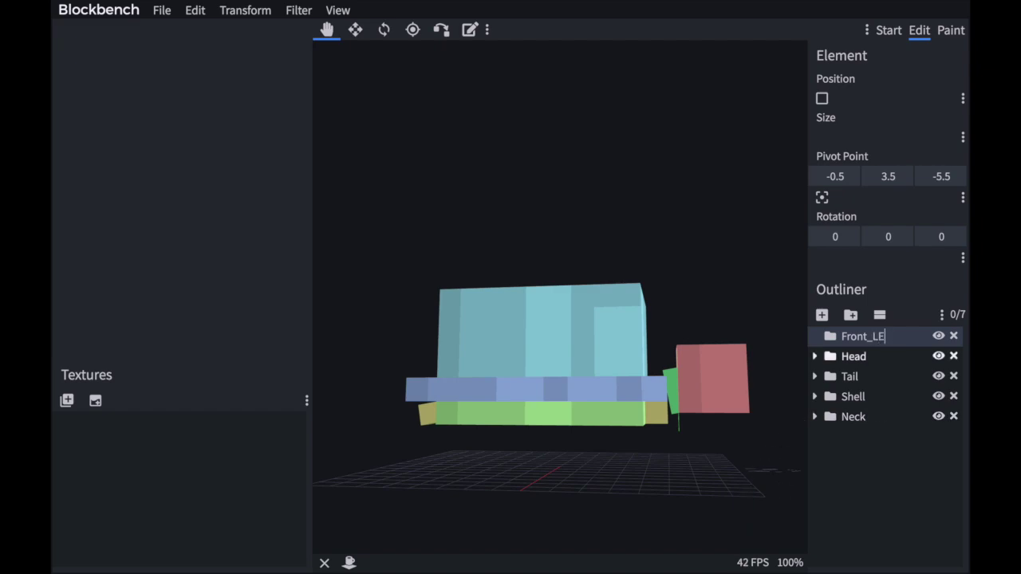
Add a cube to the Front_Left group and resize it to 2 by 3 by 2.
drag(752, 394, 718, 415)
click(822, 315)
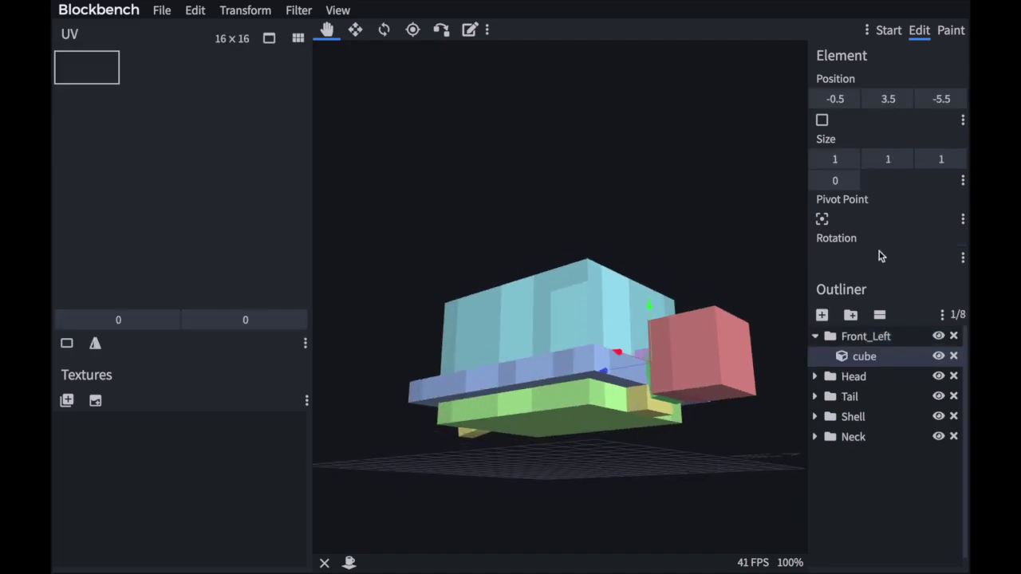
click(849, 160)
click(904, 160)
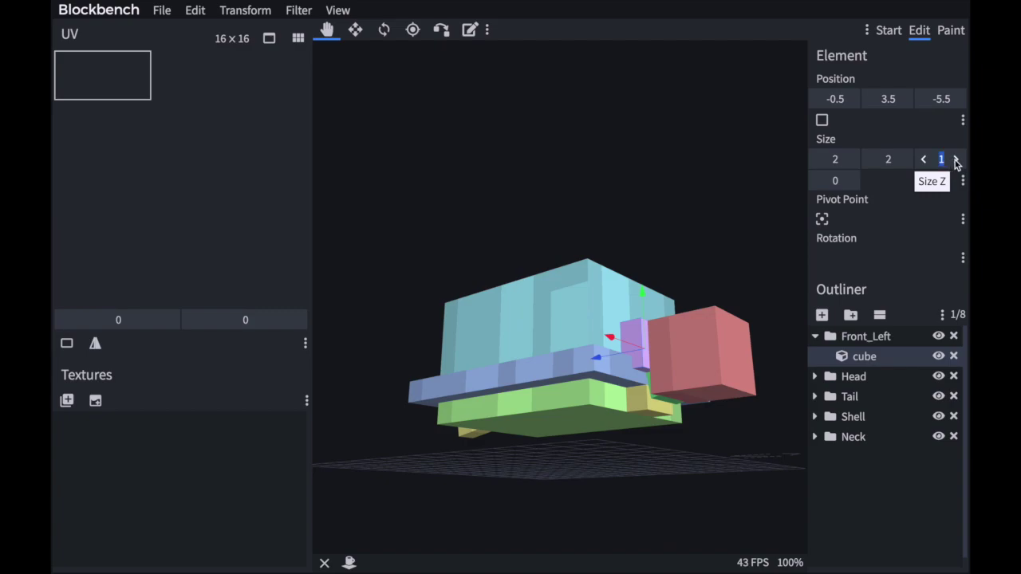
click(957, 160)
click(904, 160)
Position the front left leg cube beneath the shell at X 1.5, Y -0.5 and Z -3.5.
drag(632, 279, 629, 387)
drag(591, 466, 733, 504)
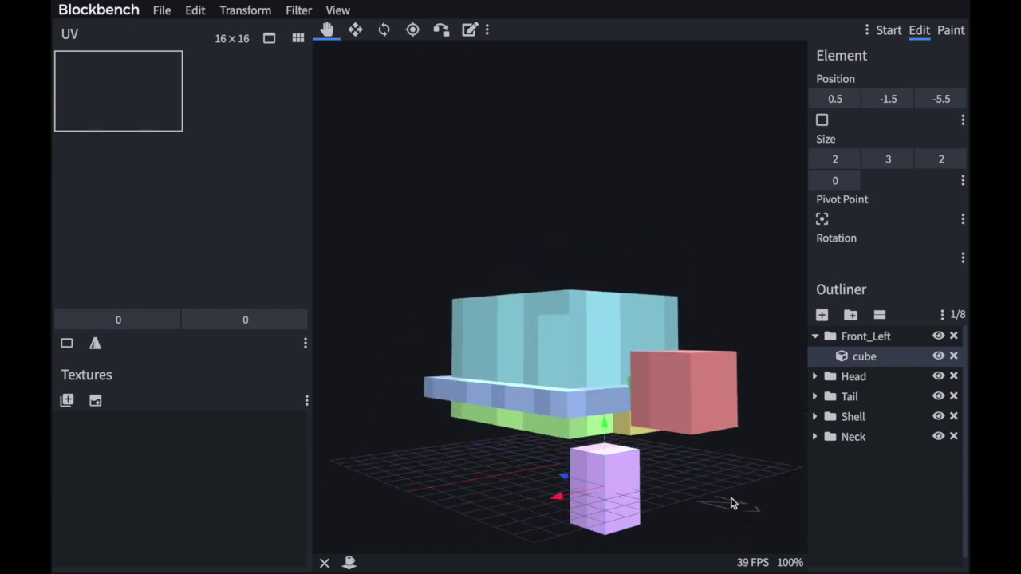
drag(607, 435, 604, 419)
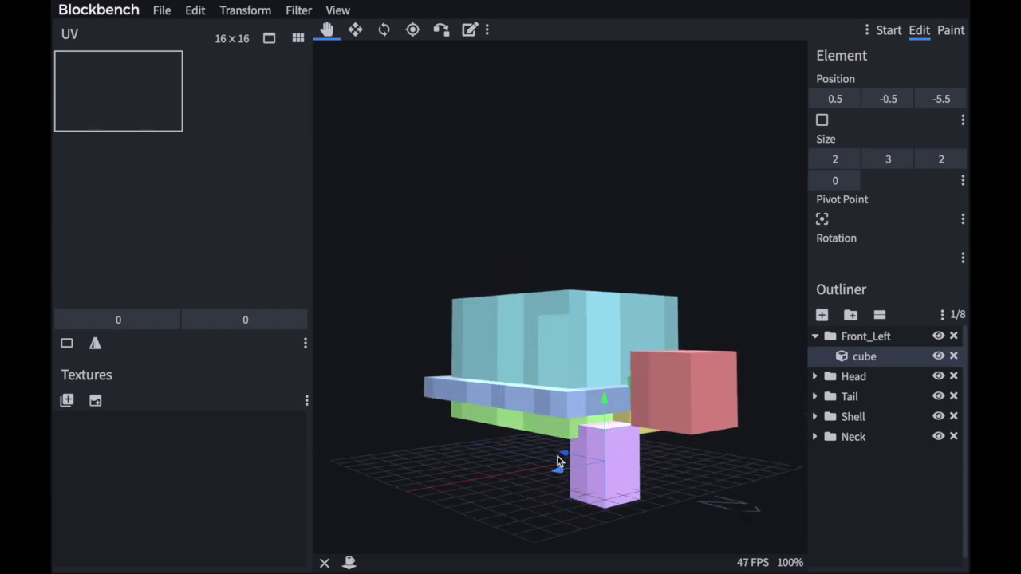
drag(560, 459, 493, 469)
drag(666, 482, 631, 455)
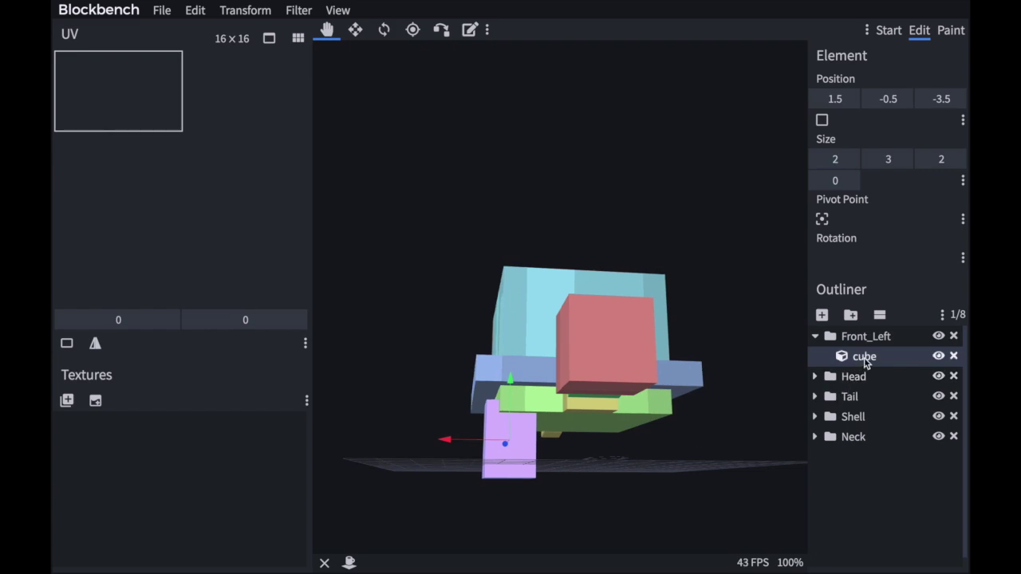
Duplicate the Front_Left group and move the original directly above its copy in the outliner.
click(815, 336)
click(848, 336)
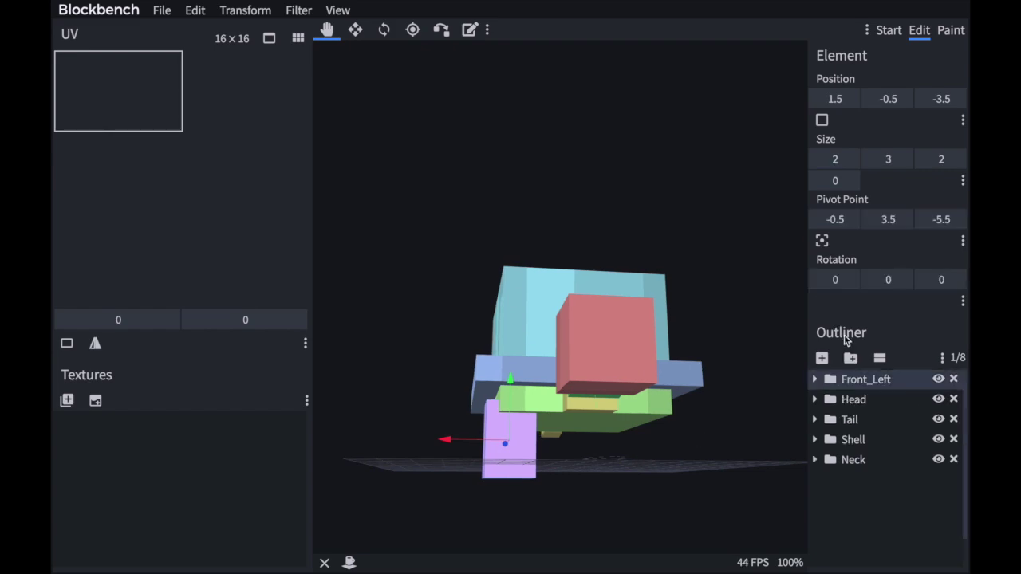
right_click(848, 380)
click(892, 439)
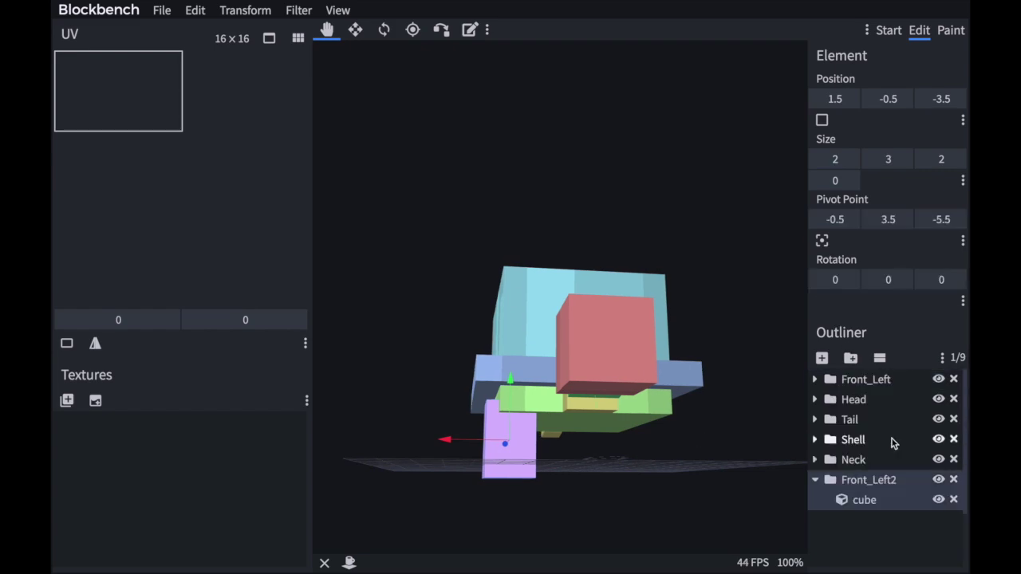
right_click(864, 486)
click(807, 427)
drag(842, 482, 852, 476)
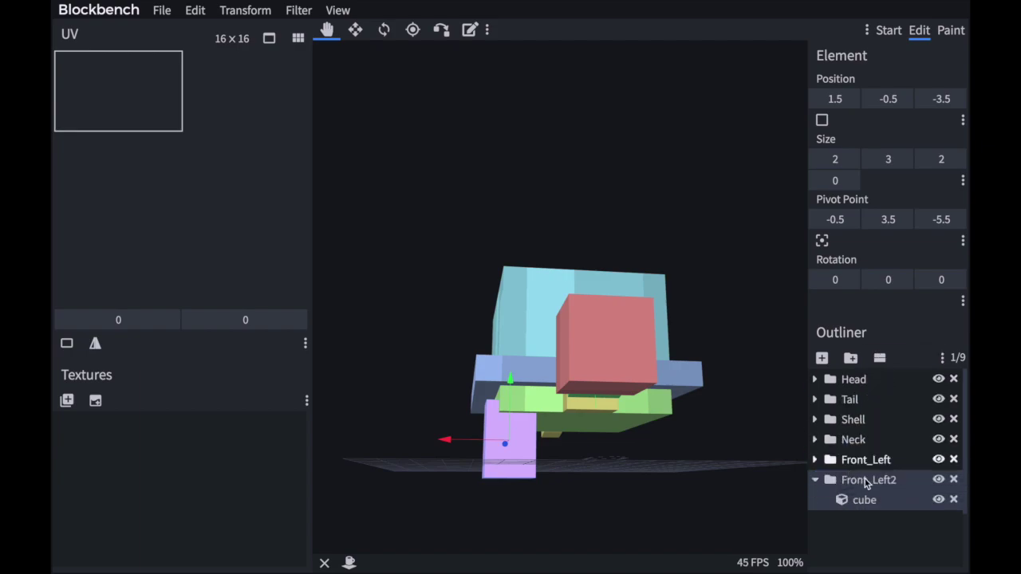
Rename the duplicated leg group as Front_Right and move it across the body to X position -4.5.
right_click(869, 481)
click(924, 431)
key(End)
key(BackSpace)
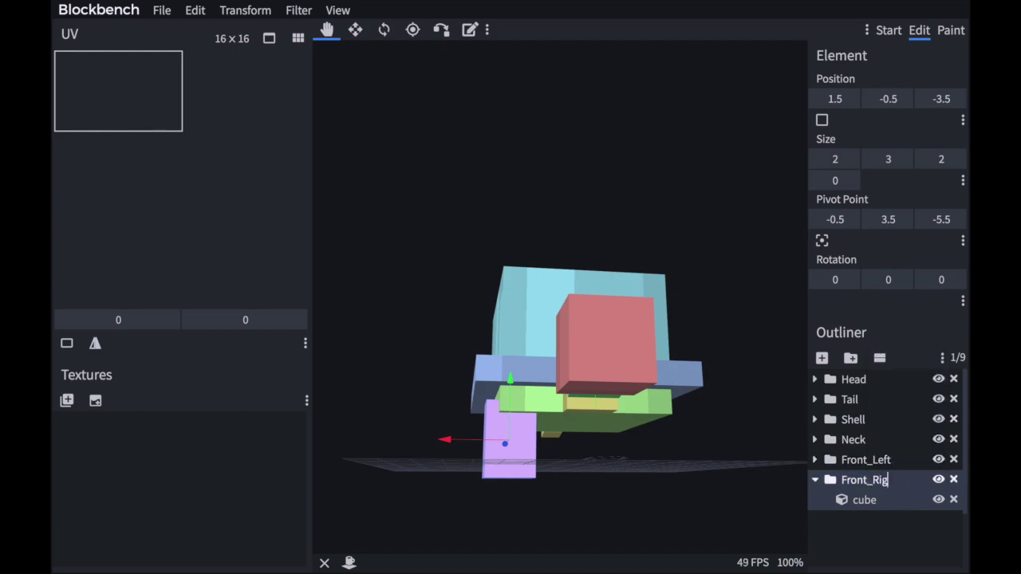
key(Return)
drag(447, 441, 604, 455)
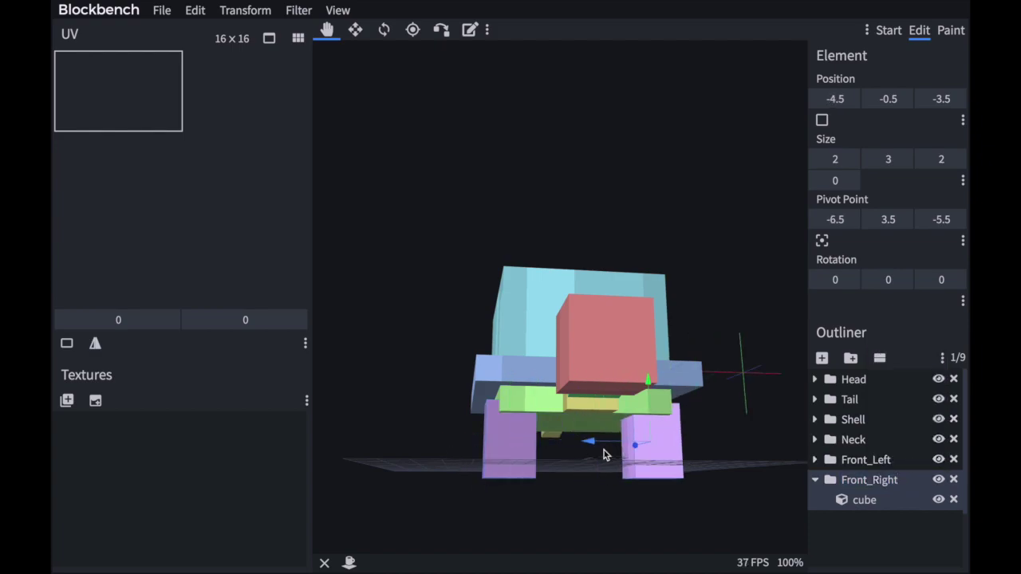
drag(754, 446, 695, 450)
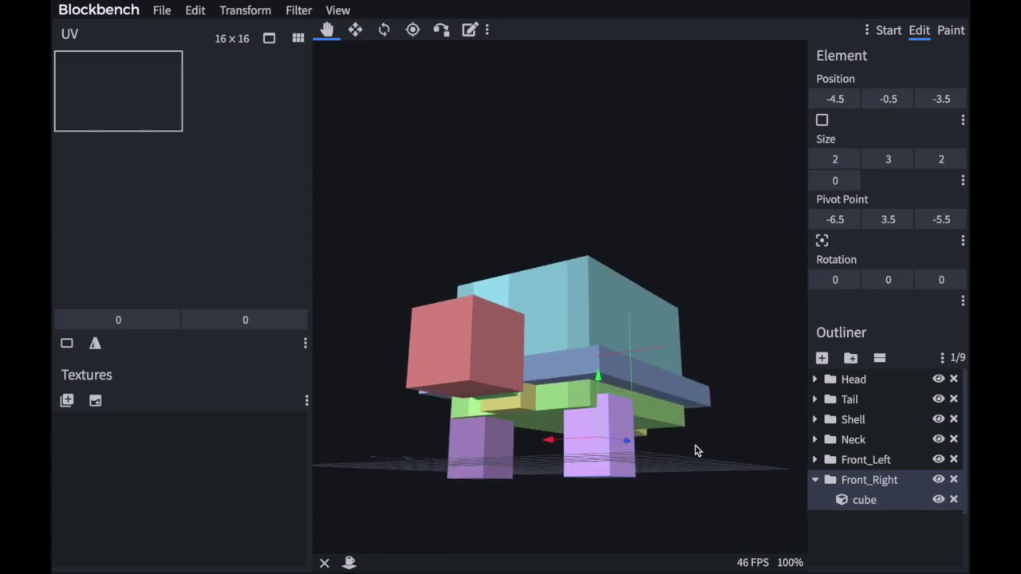
Duplicate the Front_Right group and rename the copy as Back_Right.
right_click(873, 474)
click(909, 392)
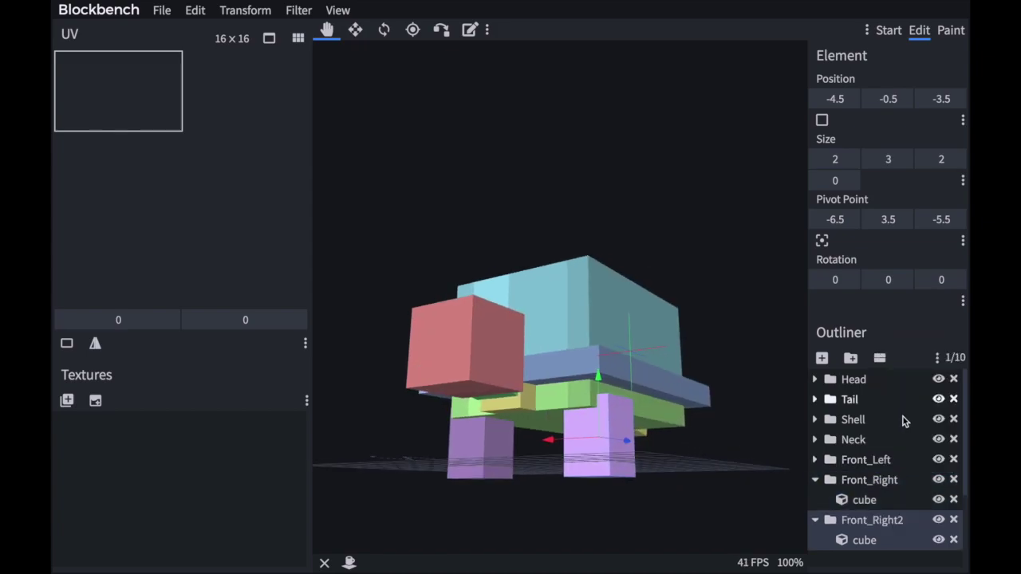
right_click(872, 519)
click(904, 465)
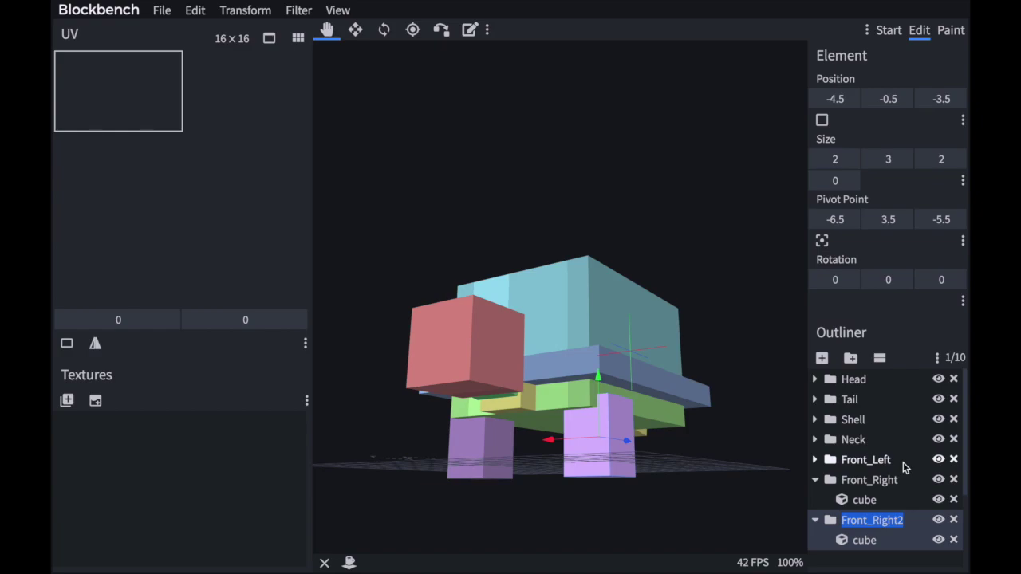
text(Back_Rig)
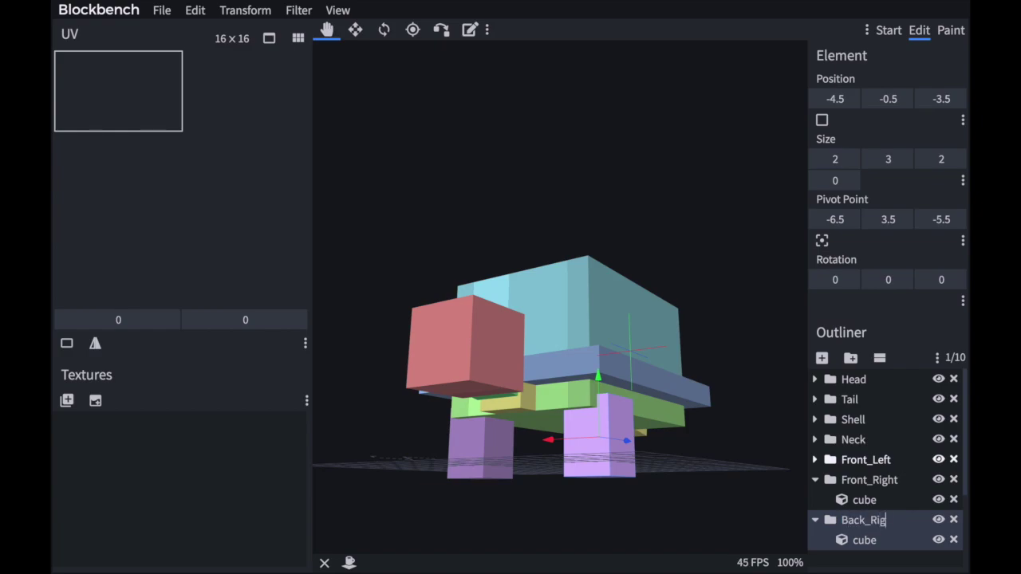
text(ht)
key(Return)
Move the Back_Right leg backward to Z position 2.5 and duplicate its group.
drag(668, 463, 693, 441)
right_click(875, 529)
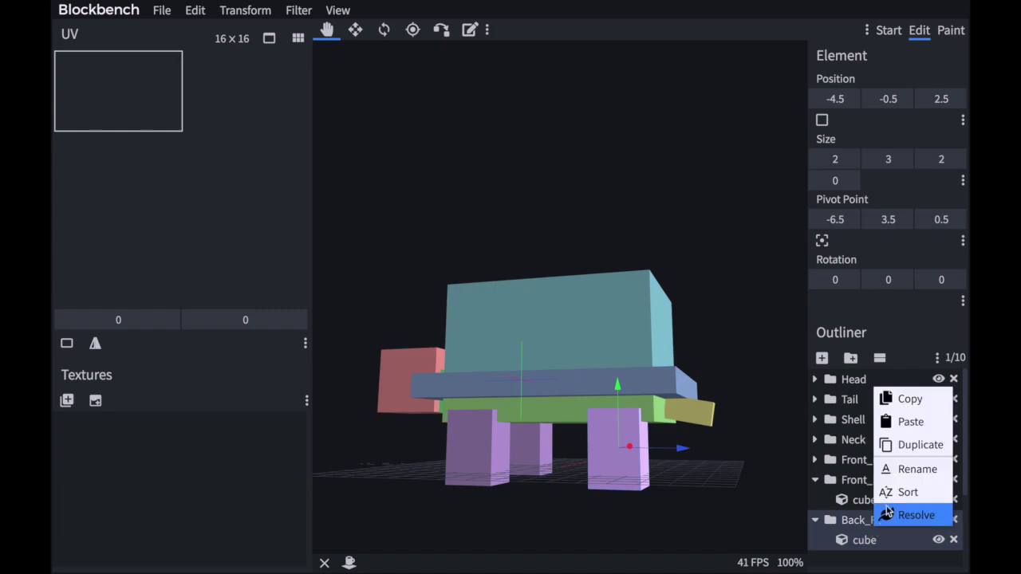
click(909, 444)
scroll(758, 500, up, 5)
scroll(759, 500, down, 5)
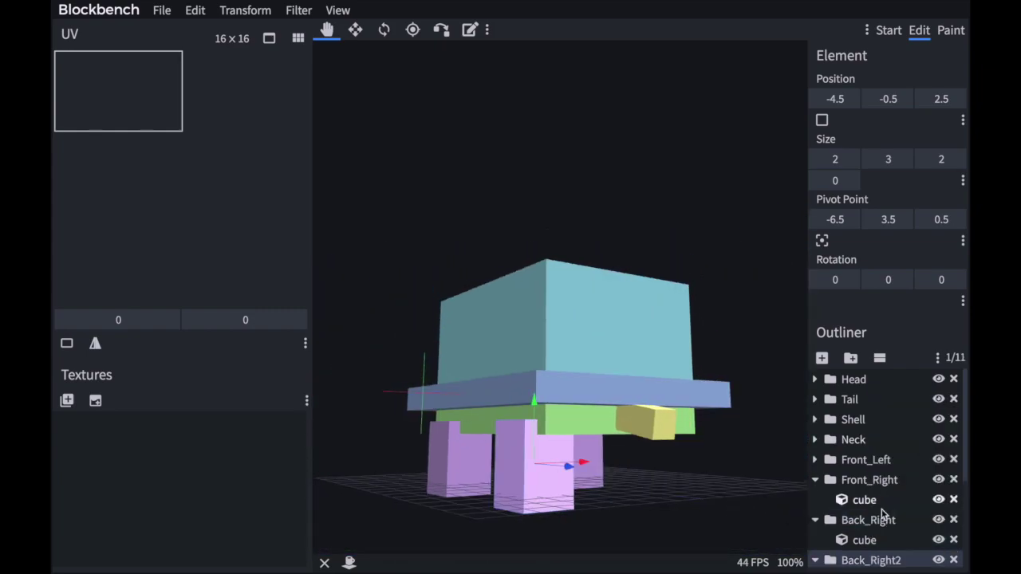
Rename the duplicated leg group as Back_Left and move it across the body to X position 1.5.
scroll(885, 471, down, 2)
right_click(876, 408)
click(852, 495)
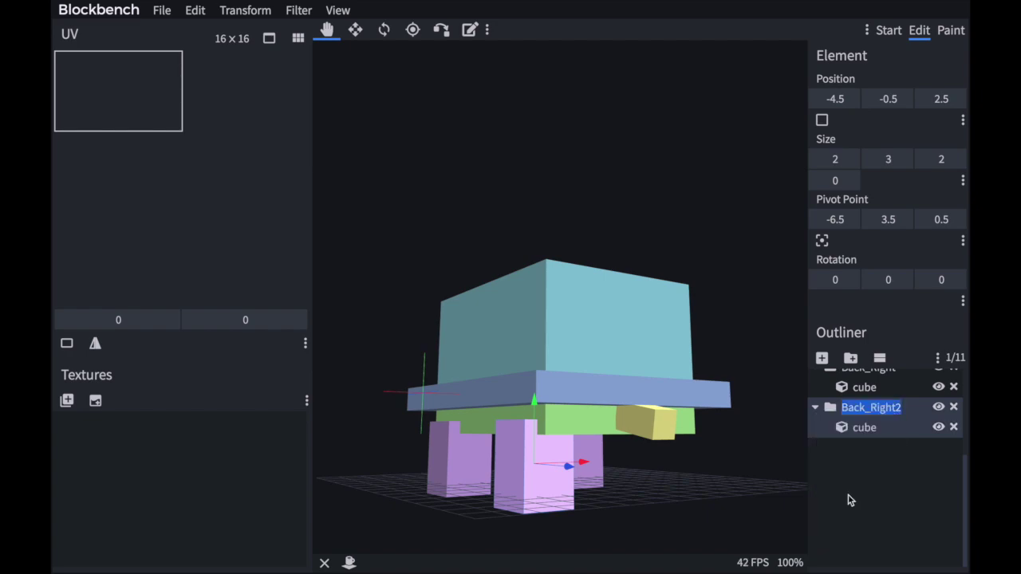
click(909, 407)
key(BackSpace)
key(BackSpace)
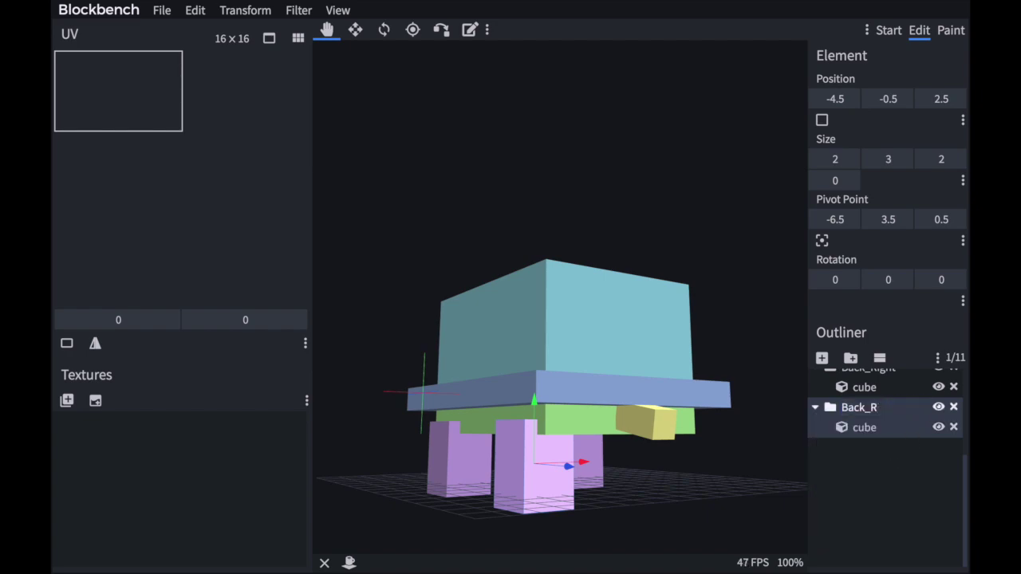
text(Left)
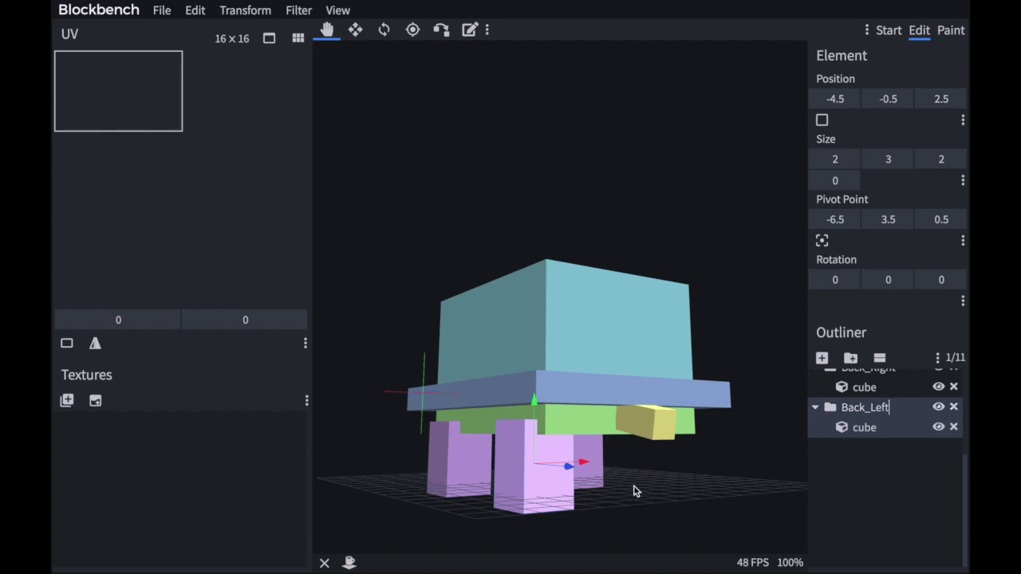
drag(584, 465, 713, 478)
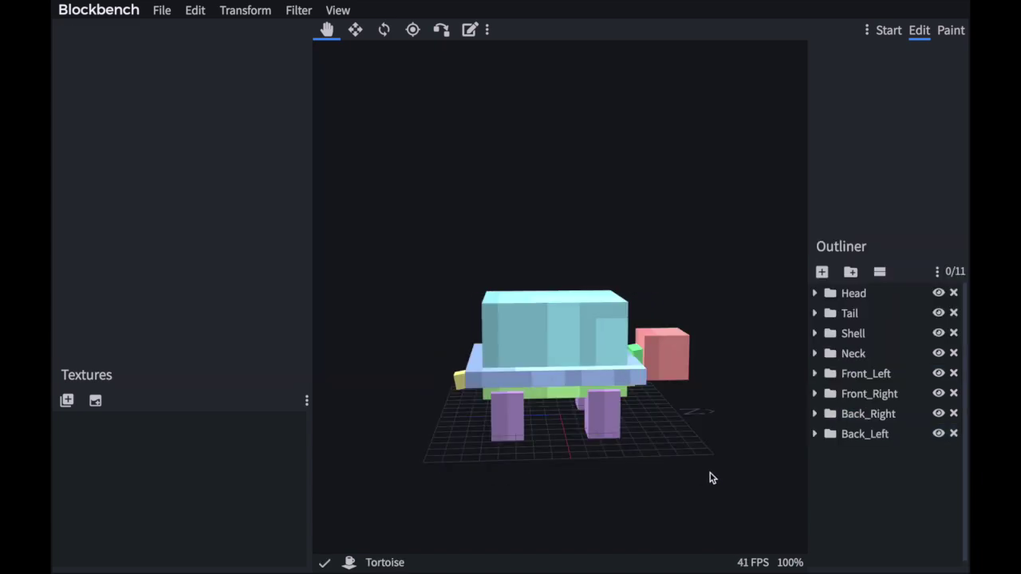
Examine how the four legs sit beneath the tortoise's body from both sides and at ground level.
drag(414, 352, 629, 319)
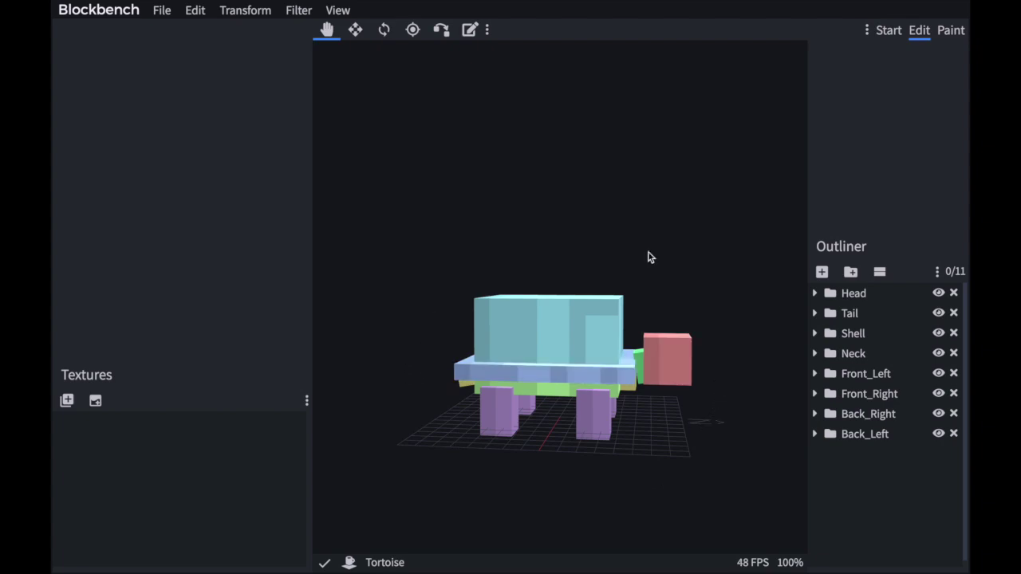
drag(734, 503, 672, 487)
drag(720, 442, 700, 518)
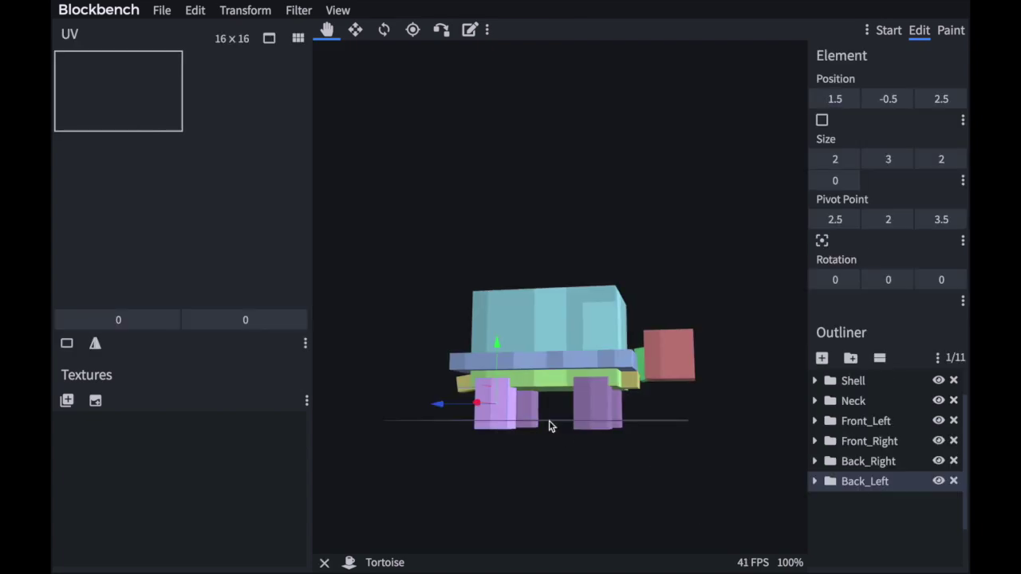
scroll(641, 481, up, 4)
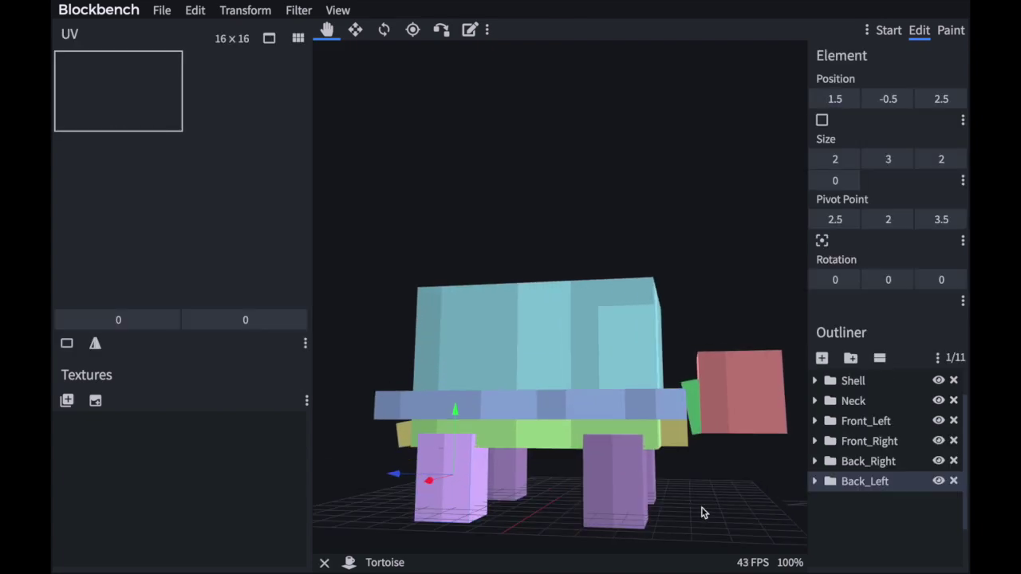
scroll(679, 513, down, 4)
drag(672, 519, 556, 463)
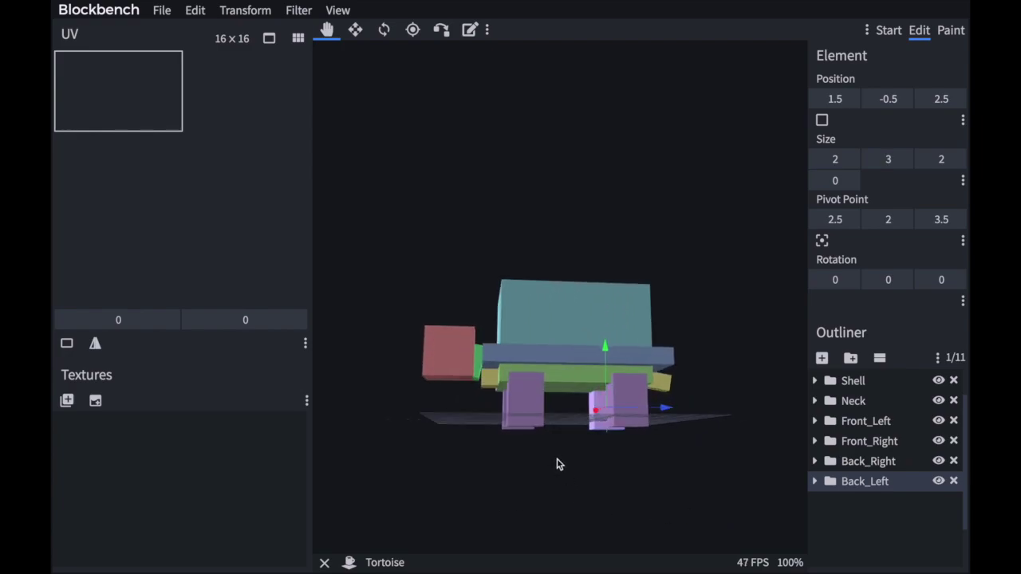
drag(445, 454, 582, 421)
drag(488, 416, 519, 399)
scroll(880, 381, up, 1)
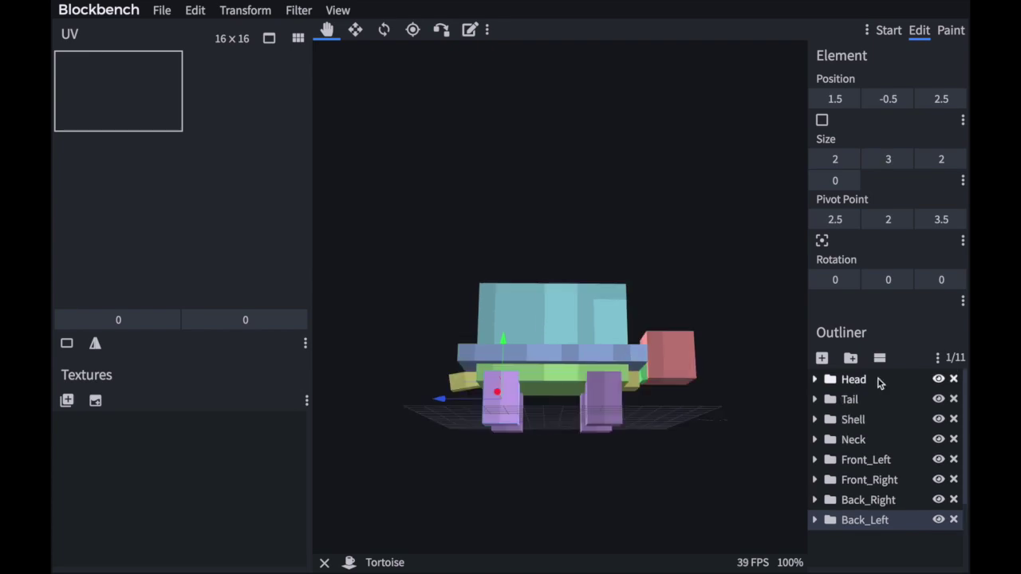
Select every cube and raise the whole tortoise so that the bottoms of the legs sit at Y 0.
key(ctrl+a)
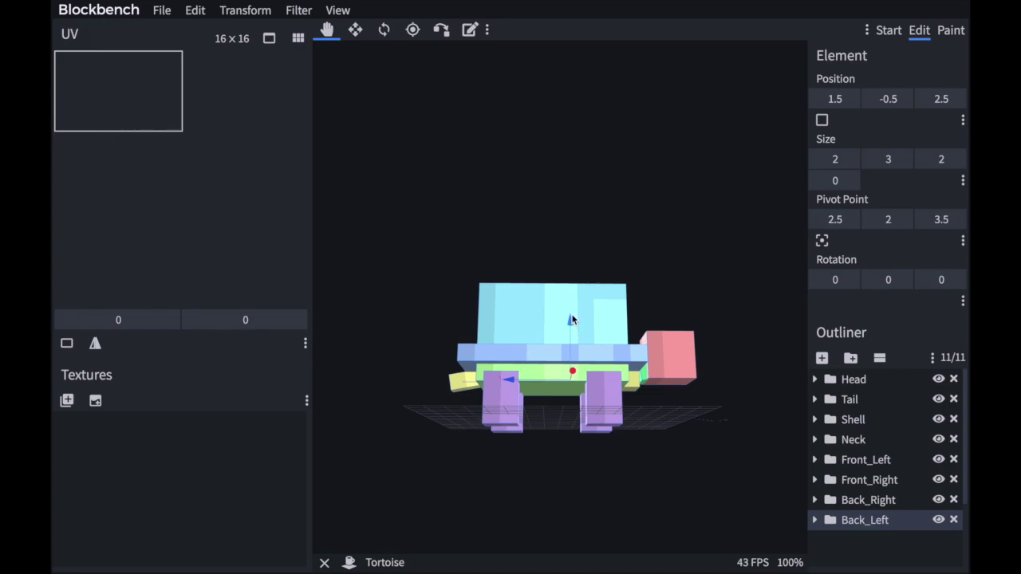
drag(572, 320, 571, 311)
drag(552, 486, 556, 506)
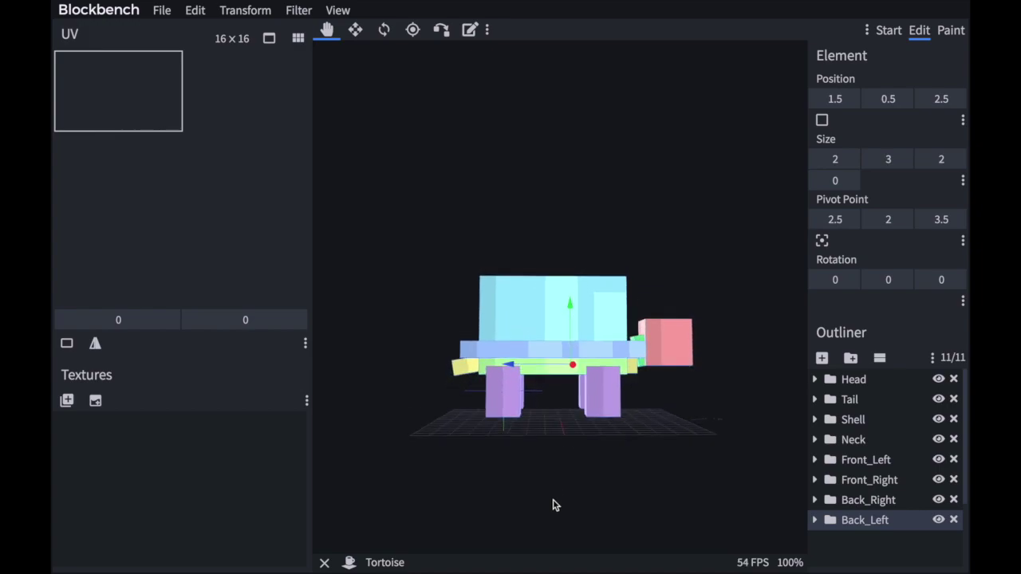
drag(548, 468, 612, 466)
drag(548, 308, 547, 314)
Select the Head group and center its pivot point.
drag(547, 455, 711, 466)
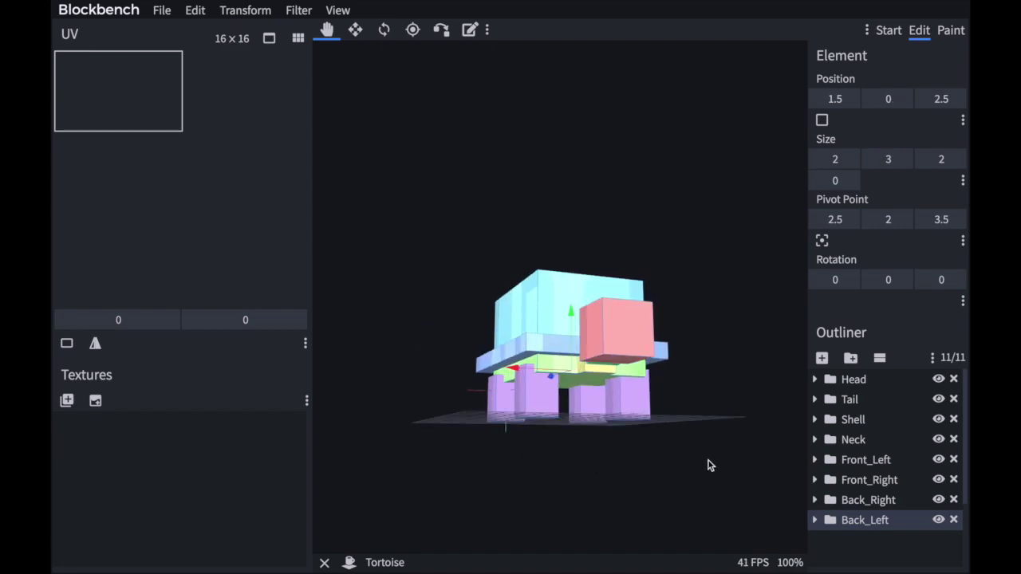
drag(589, 500, 688, 508)
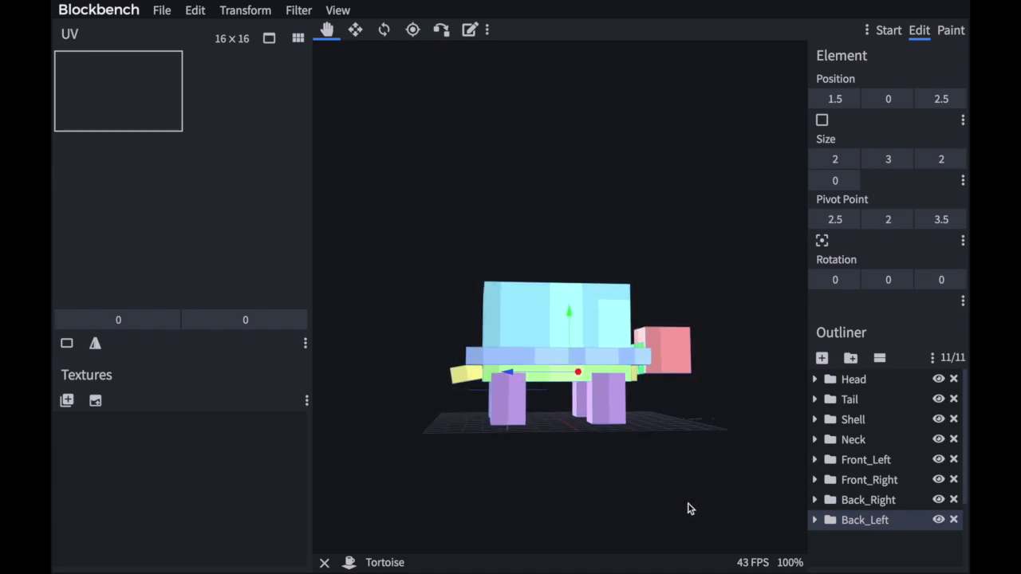
drag(540, 475, 716, 494)
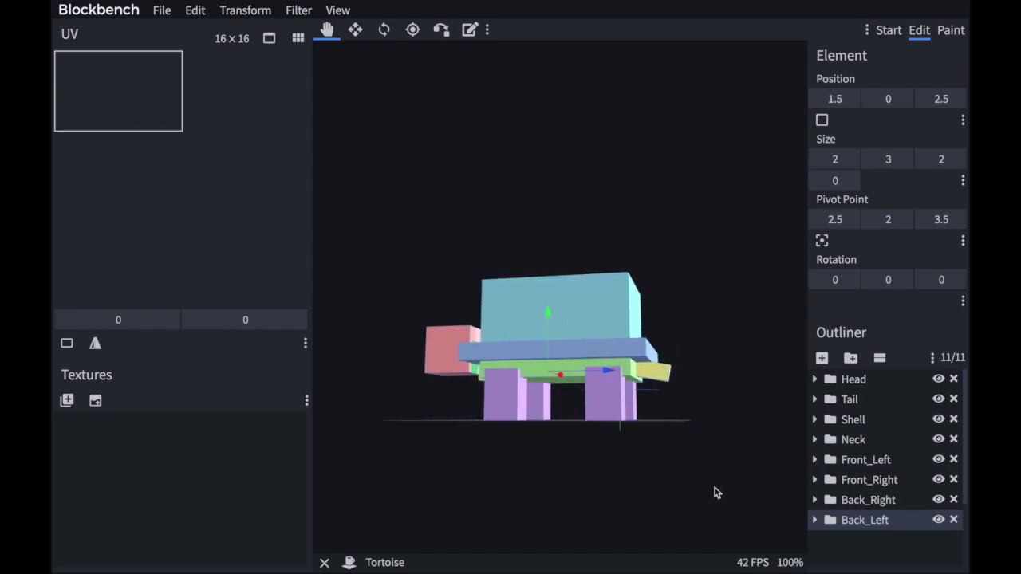
scroll(604, 492, down, 3)
drag(604, 490, 698, 506)
drag(599, 463, 706, 458)
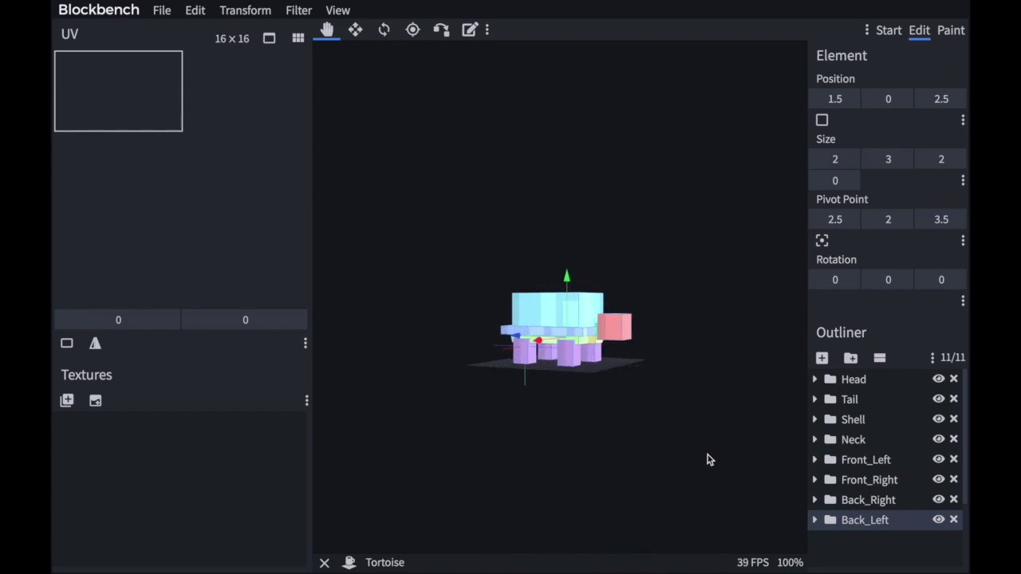
click(853, 380)
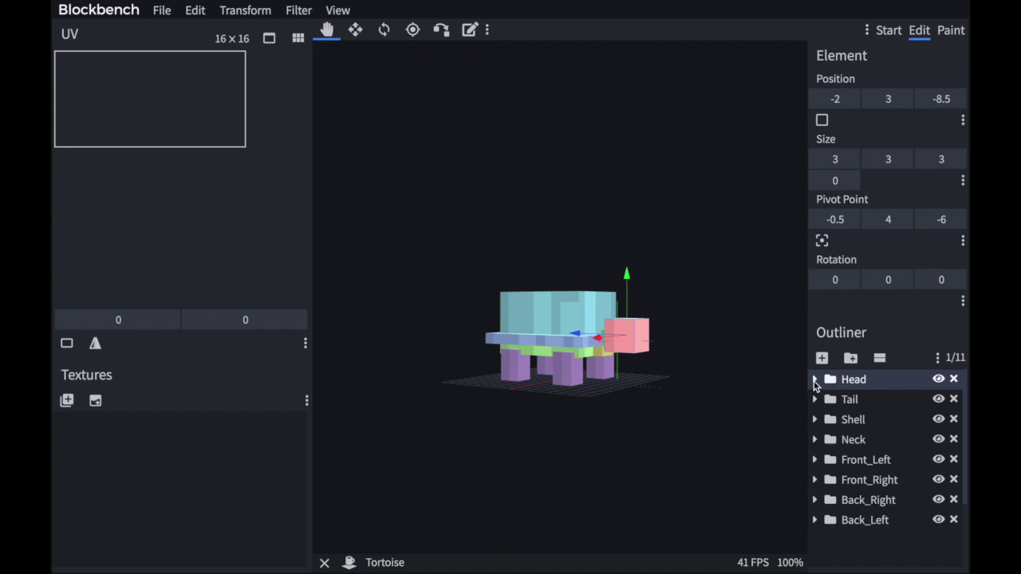
click(825, 241)
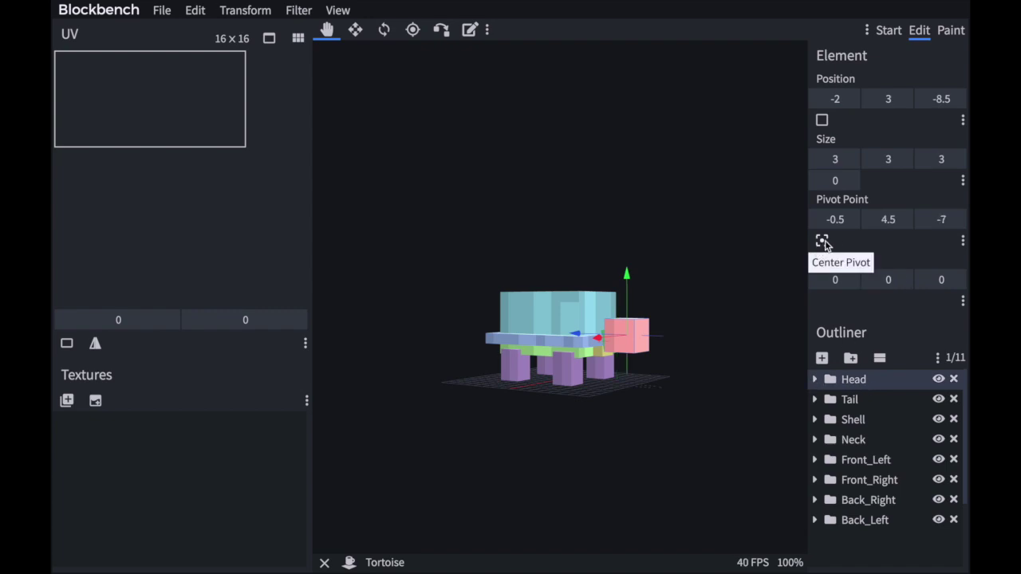
Move the head forward to Z position -12.5 and shift its pivot point to Z -14.
drag(575, 331, 615, 333)
click(957, 220)
click(927, 222)
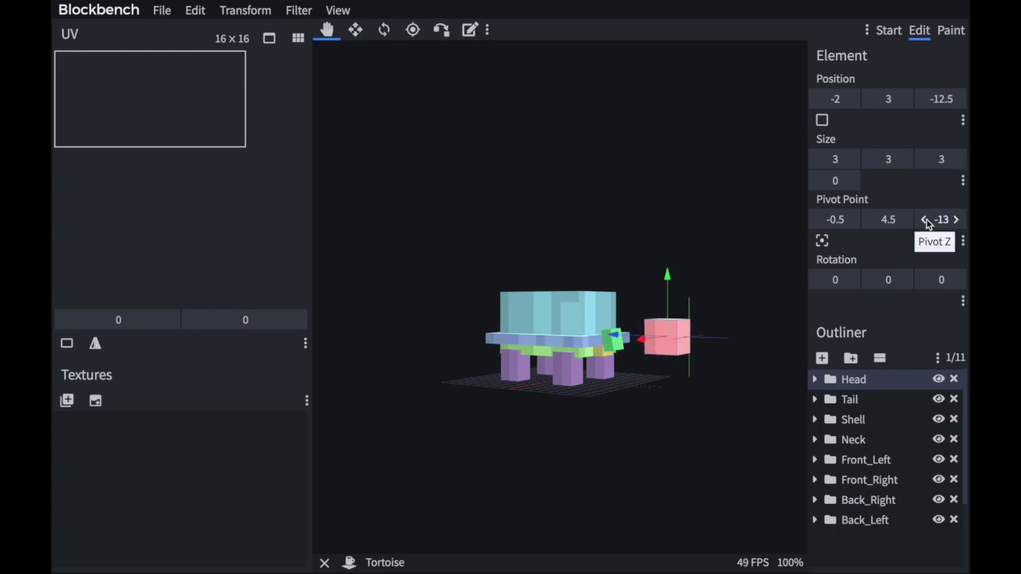
click(927, 222)
scroll(724, 371, up, 5)
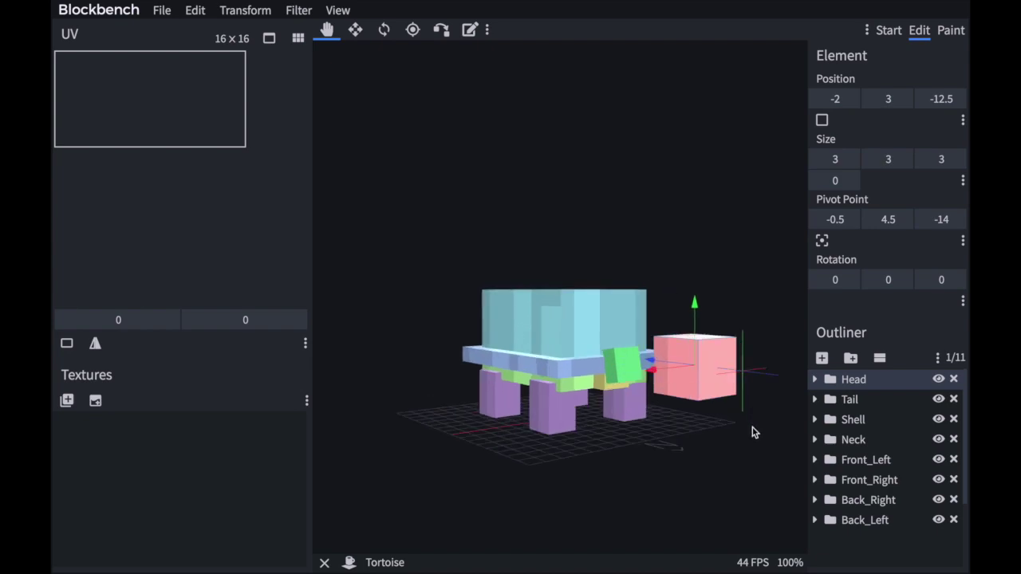
drag(753, 431, 713, 429)
drag(576, 451, 665, 448)
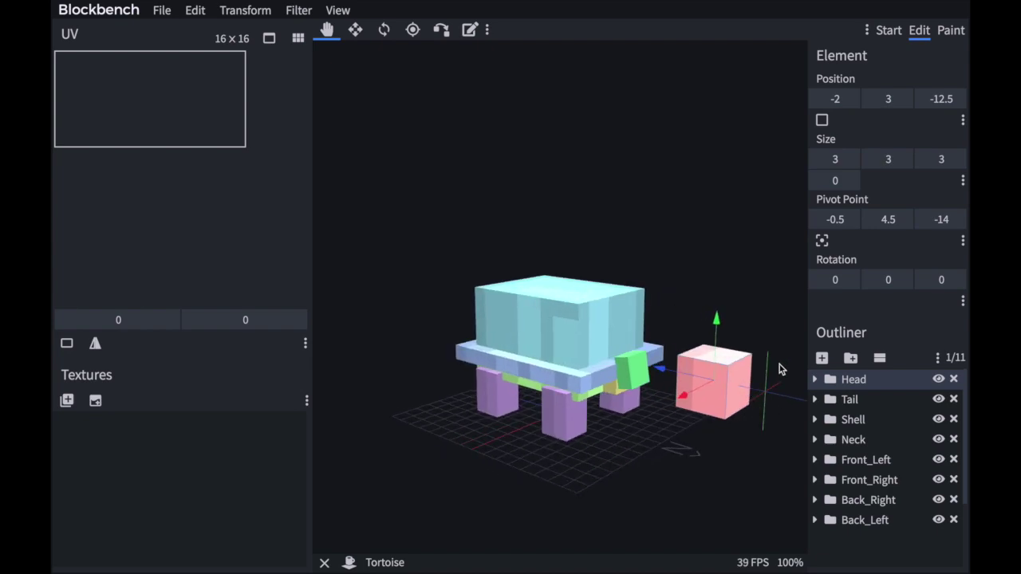
drag(768, 481, 754, 505)
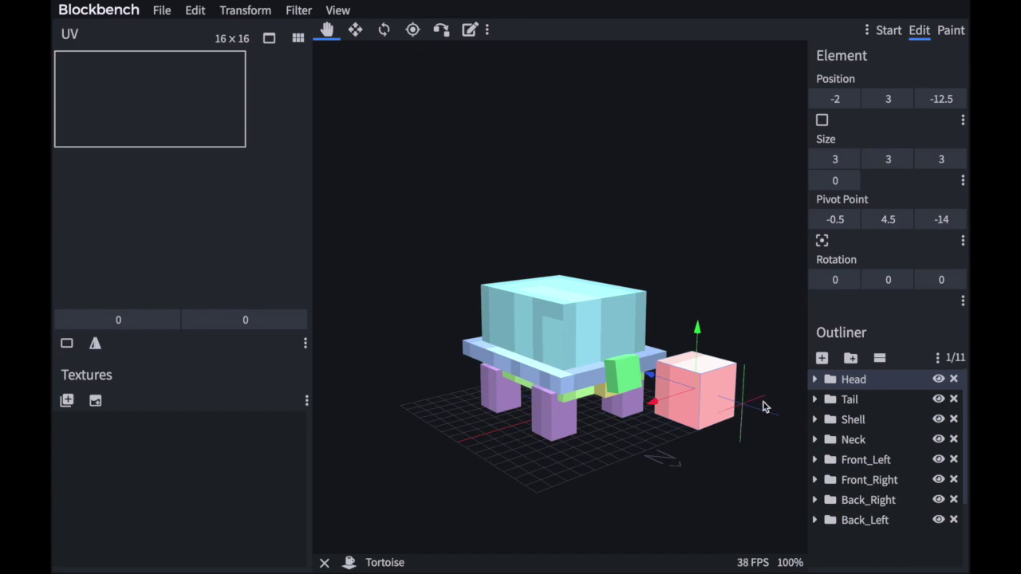
drag(763, 408, 694, 485)
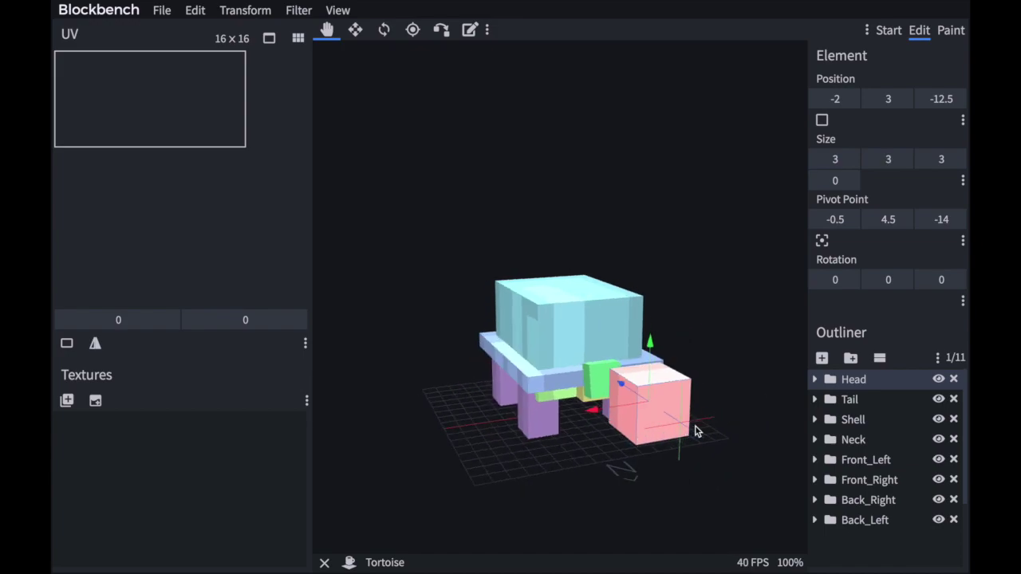
drag(643, 486, 780, 411)
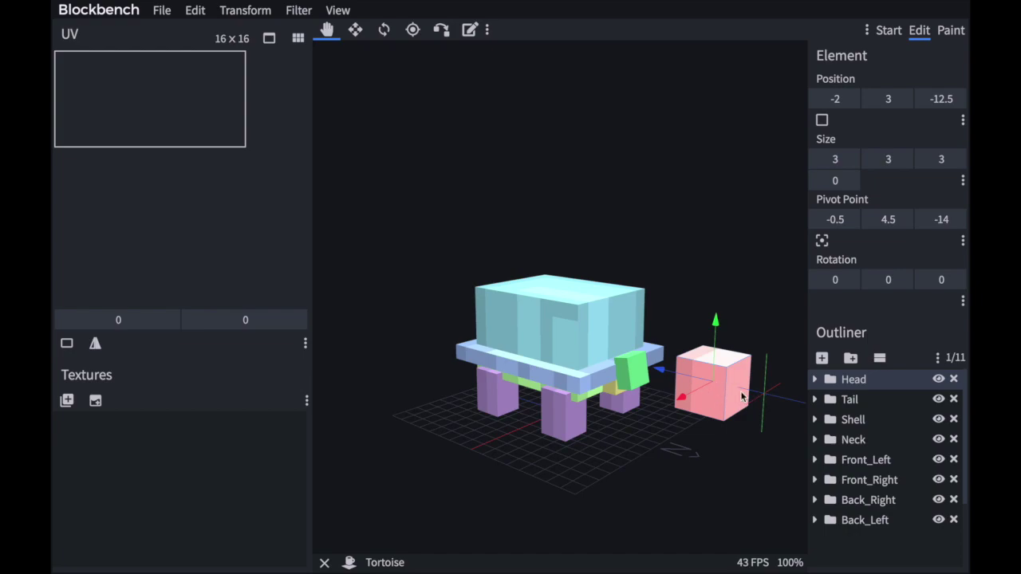
drag(705, 463, 734, 464)
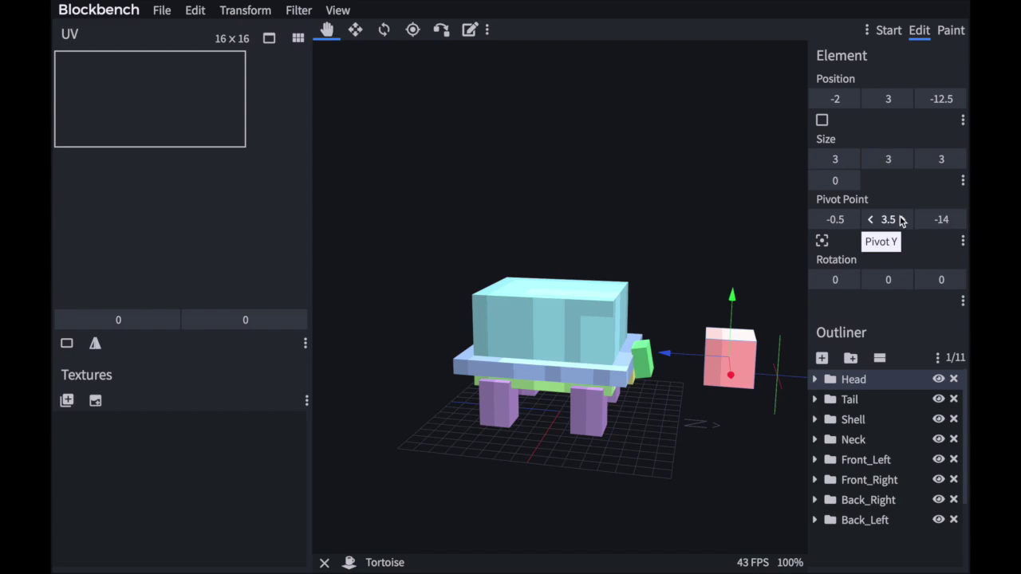
Set the head's pivot point to Y 4.5 and Z -6, and move the head back to Z position -8.5.
click(902, 220)
click(959, 219)
click(960, 219)
click(959, 219)
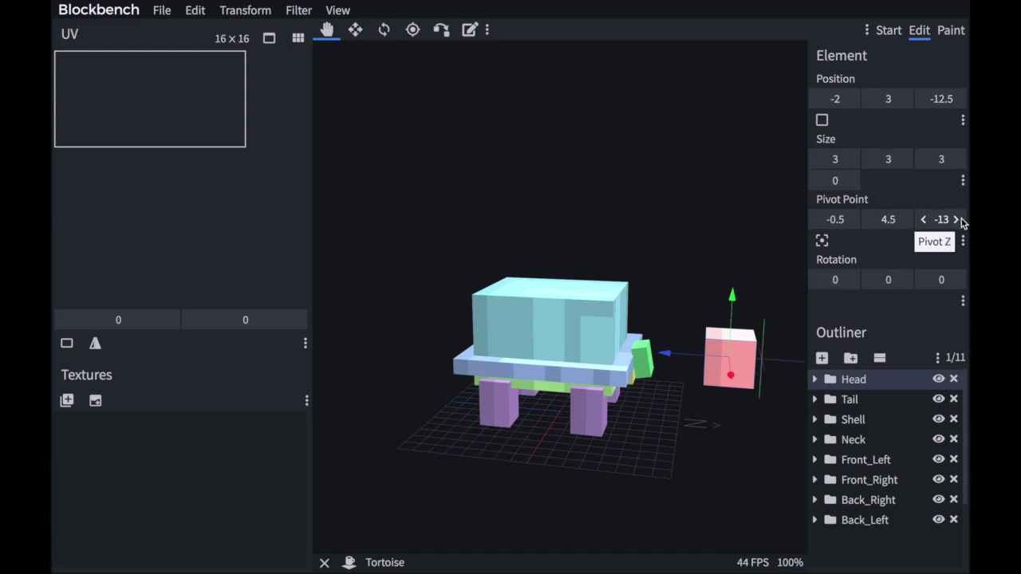
click(960, 219)
click(960, 219)
click(960, 219)
click(959, 220)
click(960, 220)
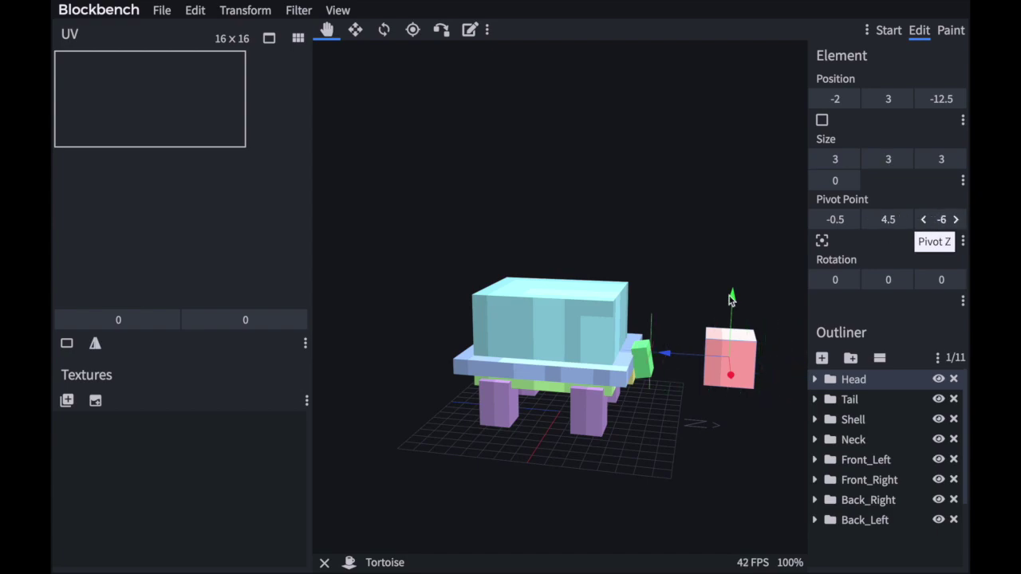
drag(659, 364, 604, 354)
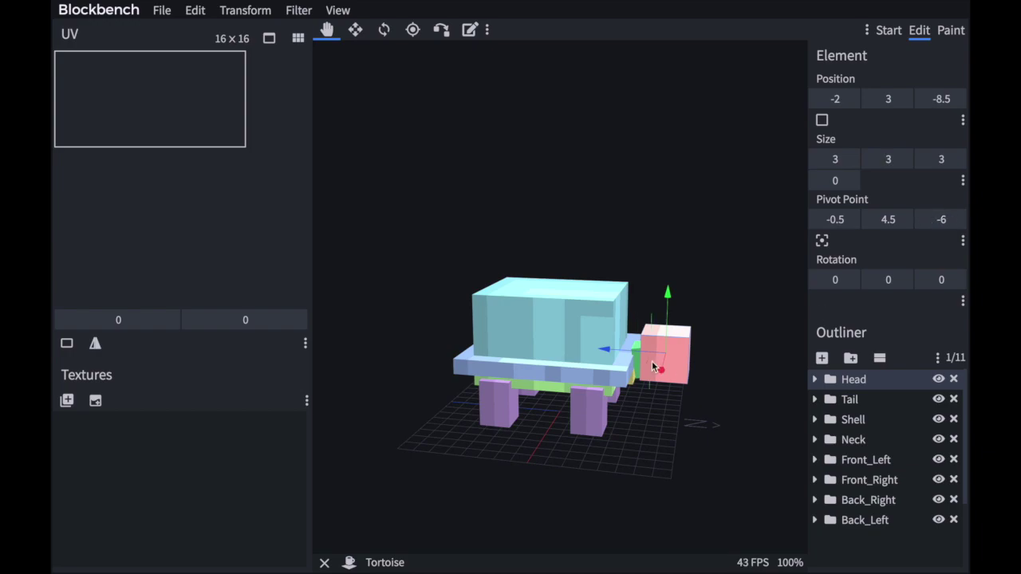
Center the pivot points of the Tail and Shell groups, one group at a time.
key(KP_3)
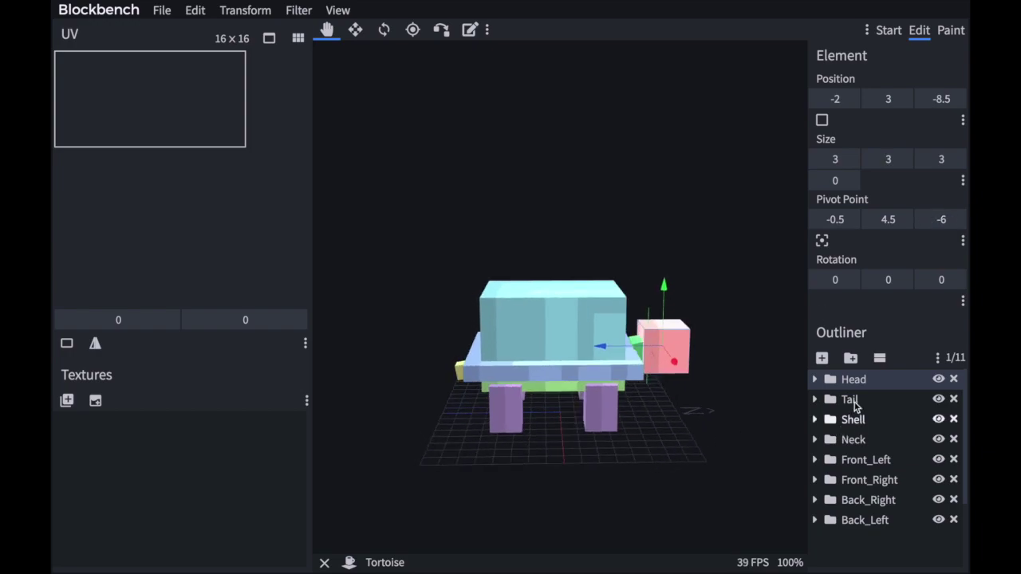
click(850, 399)
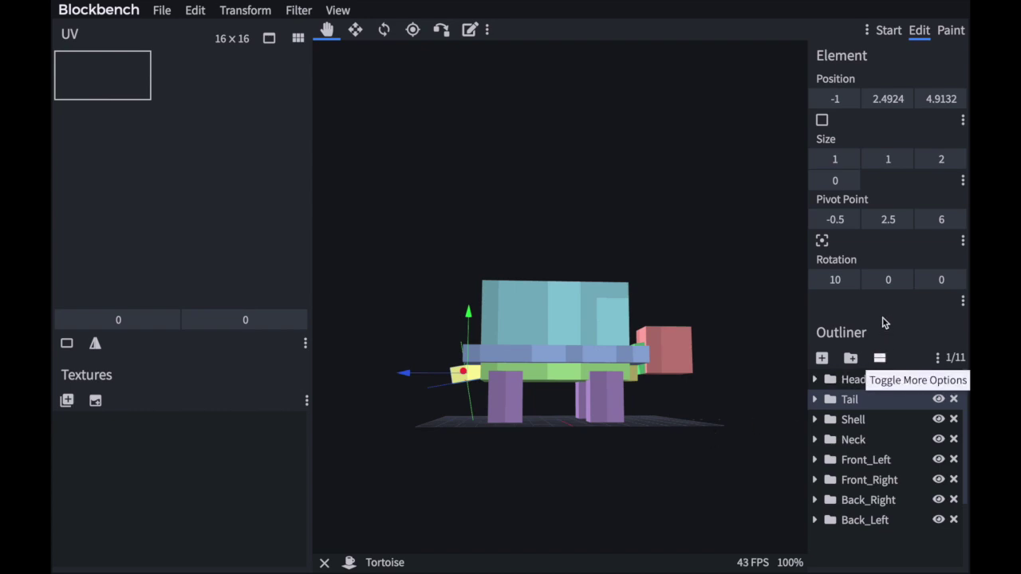
click(822, 240)
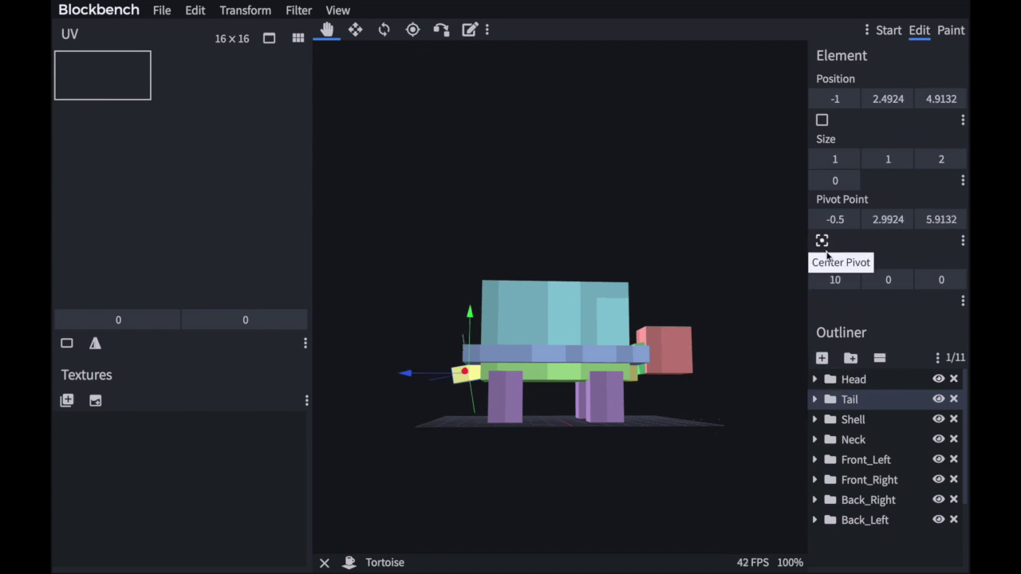
click(851, 418)
drag(709, 391, 737, 393)
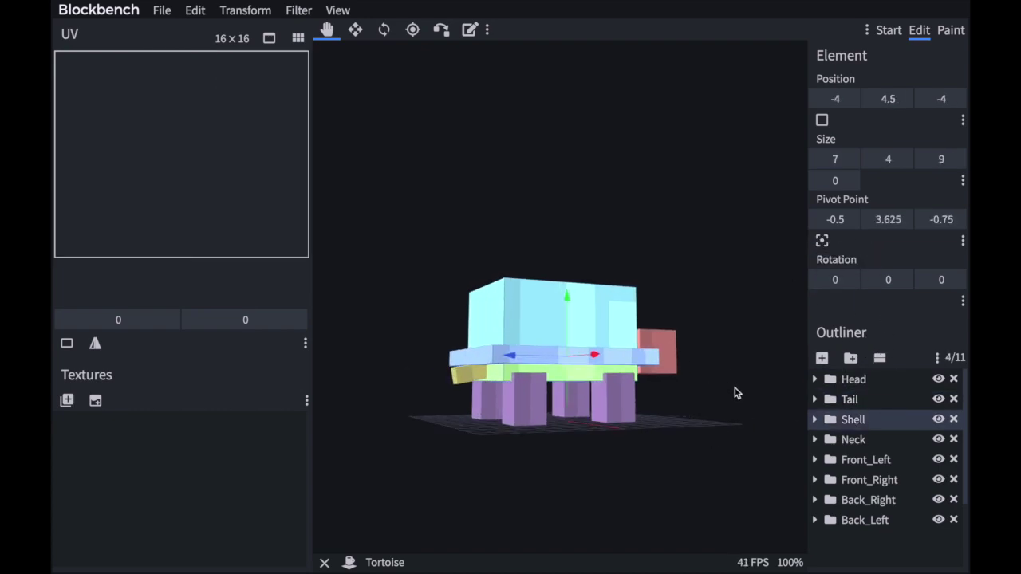
click(822, 240)
Center the pivot points of the Neck and Front_Left groups, one group at a time.
click(830, 440)
click(821, 240)
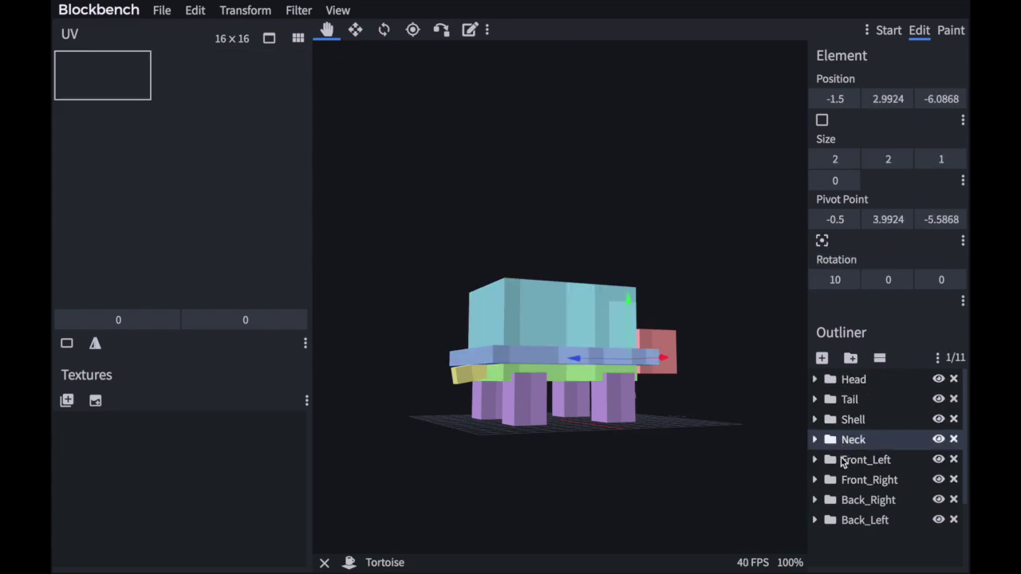
click(844, 461)
drag(734, 461, 688, 460)
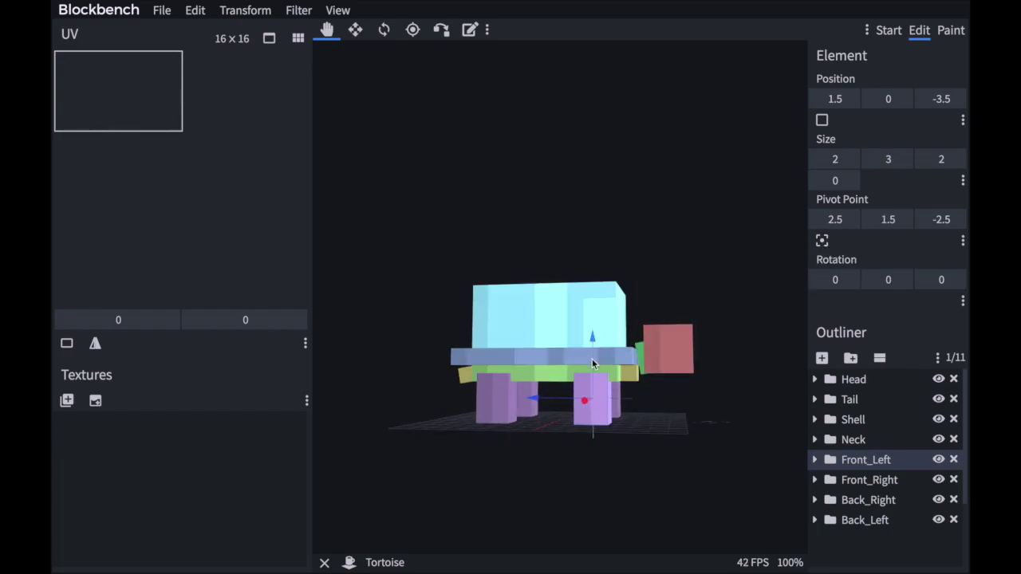
Lower the Front_Left leg to Y position -3 and set its pivot point to Y 2.5.
drag(592, 354, 590, 383)
click(899, 220)
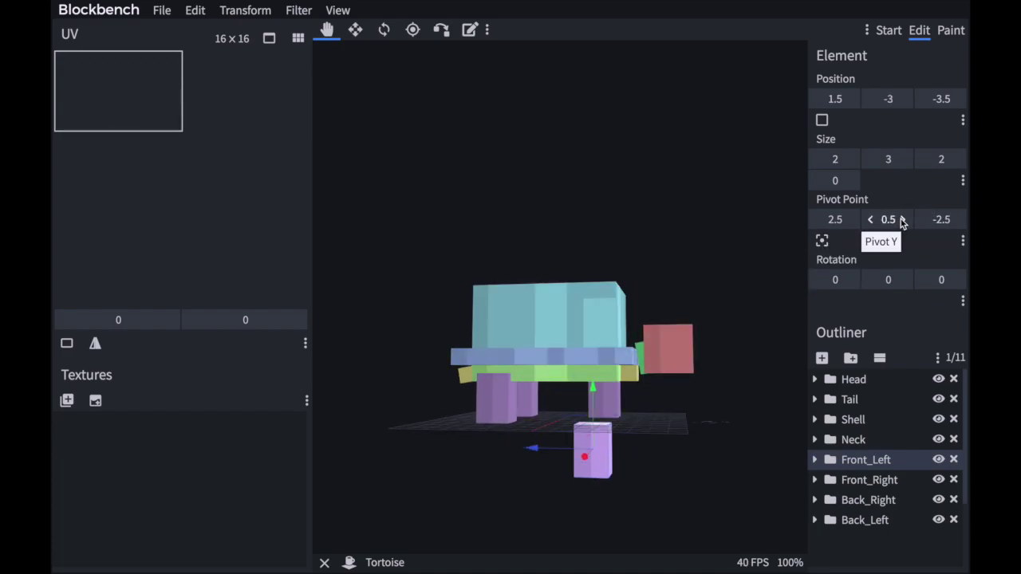
drag(793, 365, 614, 375)
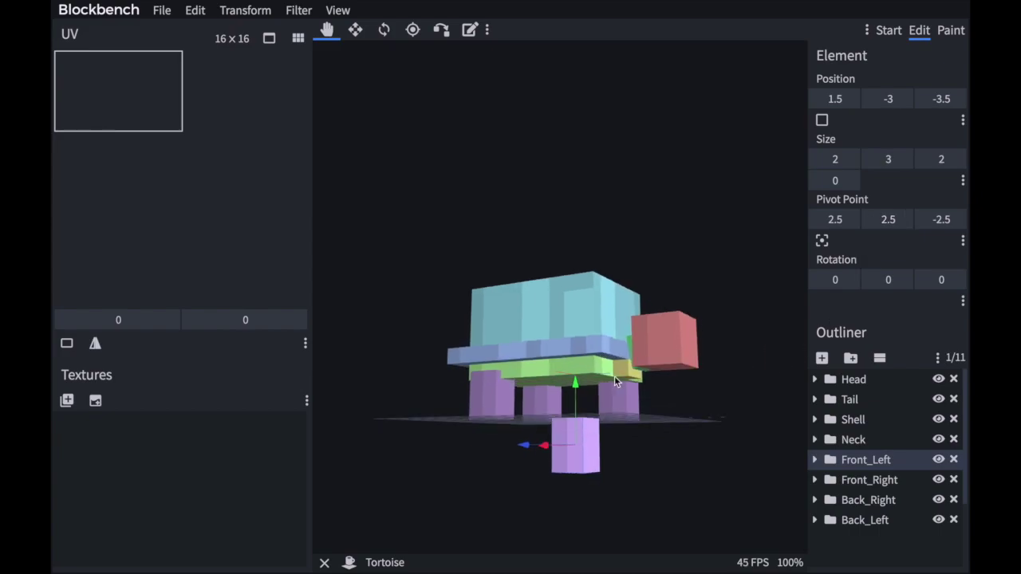
Move the Front_Left leg together with its pivot point back up to Y position 0.
scroll(691, 452, up, 5)
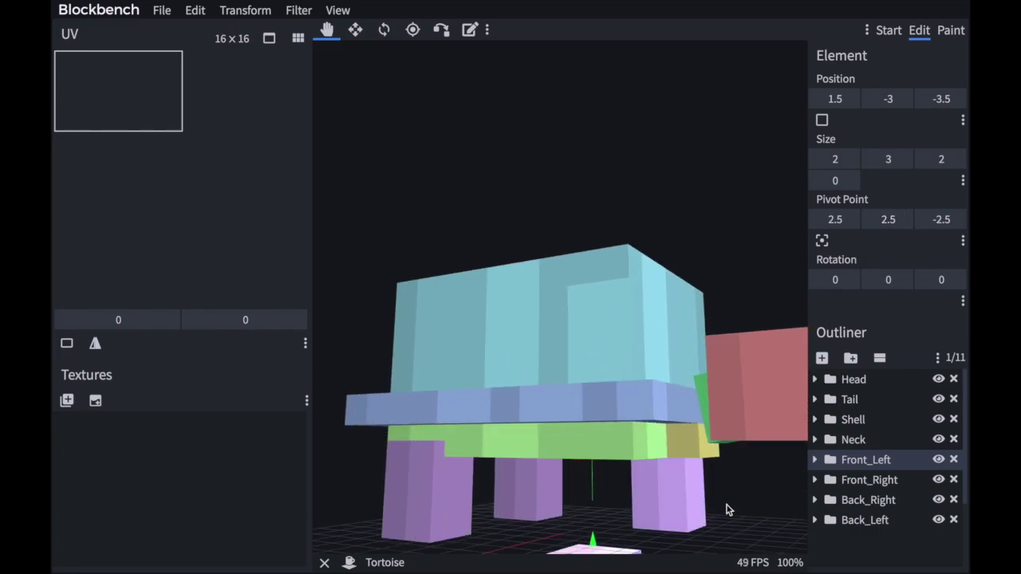
drag(768, 494, 769, 481)
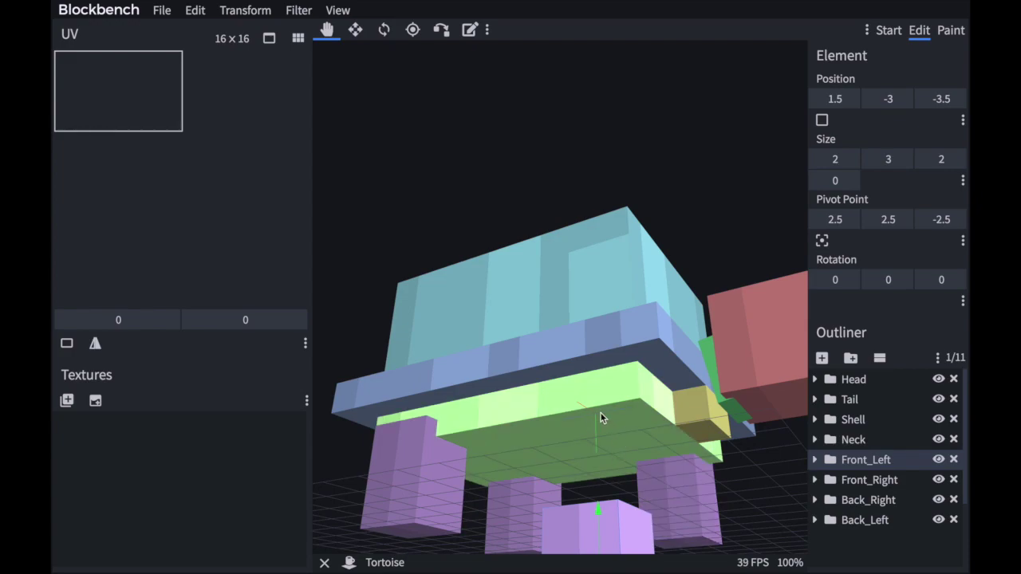
scroll(601, 413, down, 4)
drag(732, 443, 728, 487)
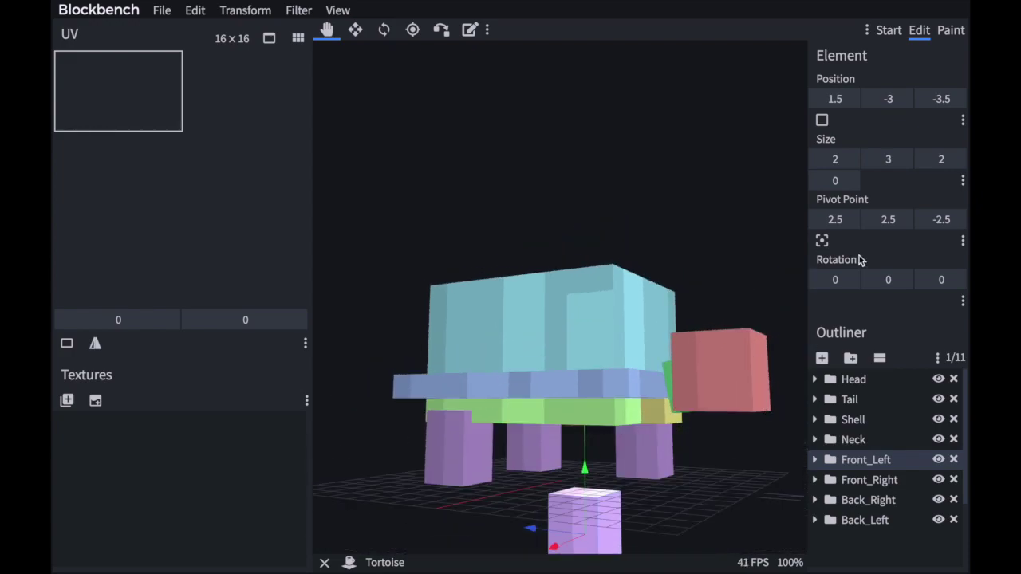
drag(586, 476, 593, 402)
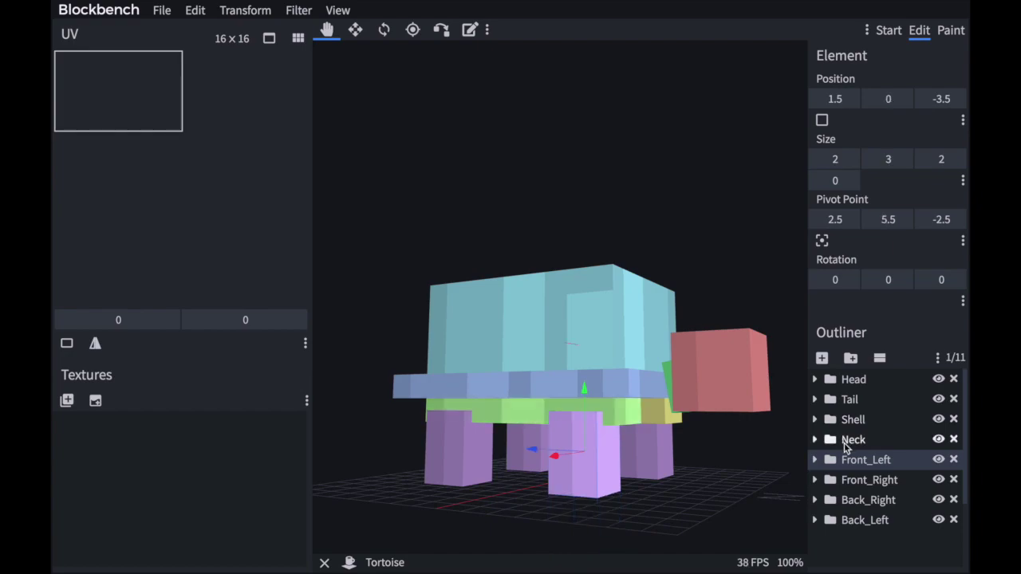
Center the pivot point of the Front_Right group and raise it to Y 2.5.
click(853, 479)
click(822, 240)
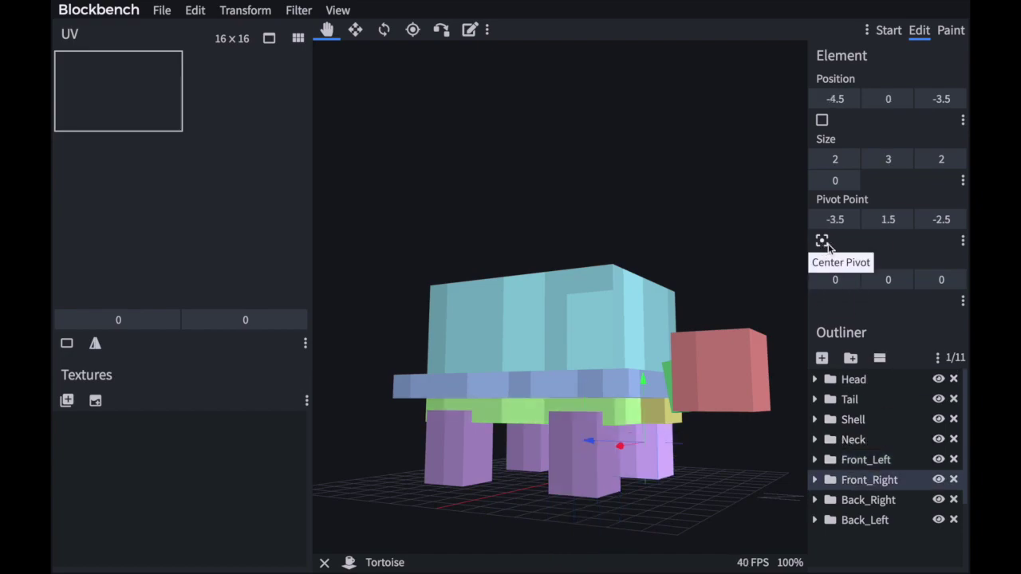
click(902, 220)
drag(744, 460, 697, 467)
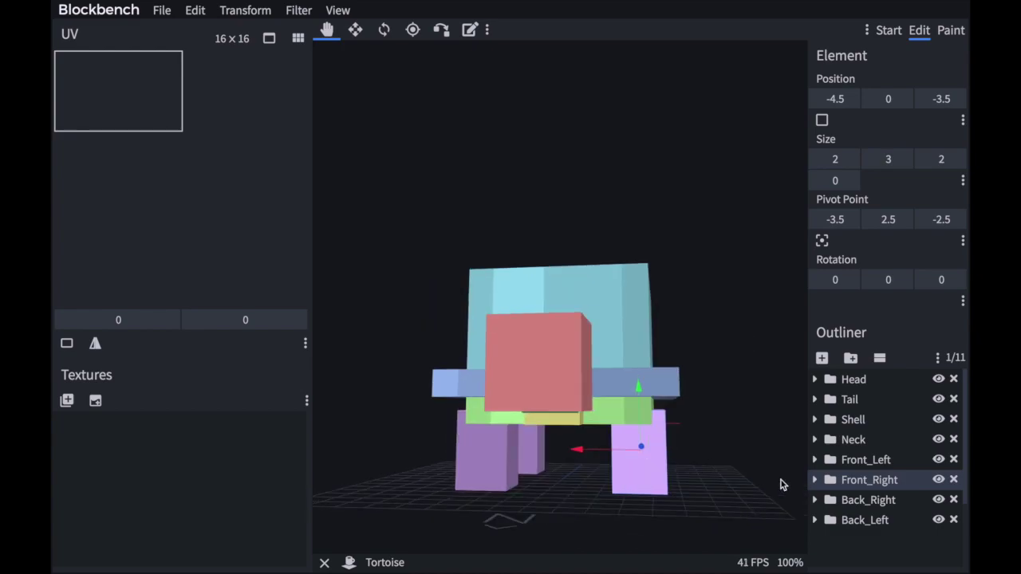
Center the pivot points of the Back_Right and Back_Left groups, and raise Back_Left's pivot point to Y 2.5.
click(868, 500)
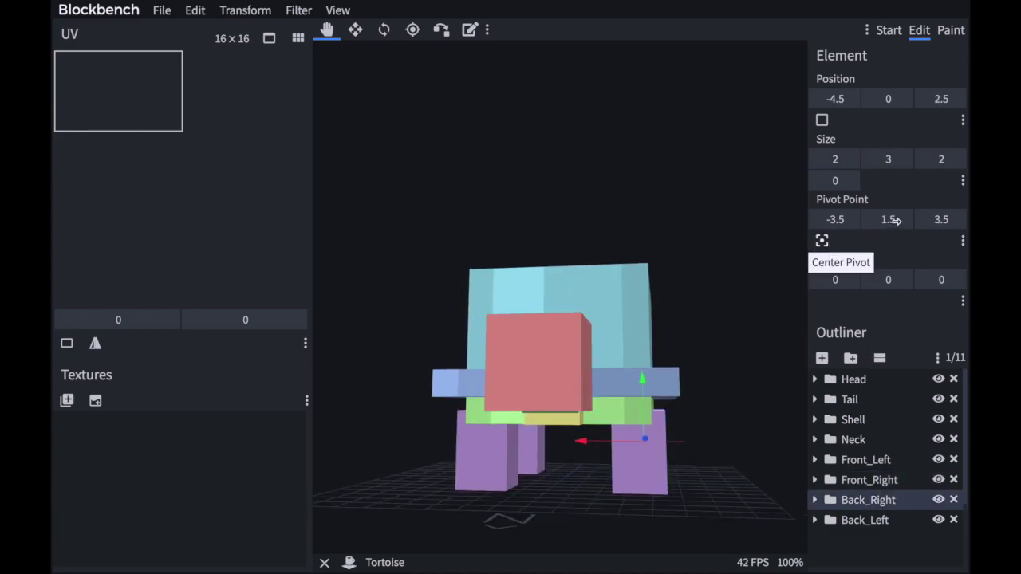
click(855, 519)
click(821, 243)
click(905, 220)
Examine the whole tortoise model from all sides, checking the legs, shell, head and tail.
scroll(683, 358, down, 6)
drag(428, 417, 567, 439)
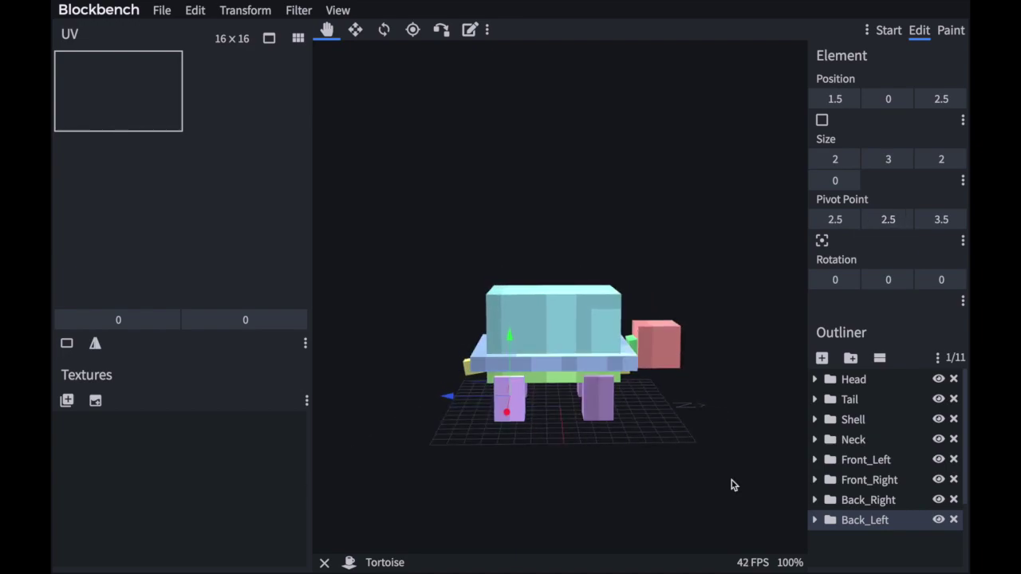
scroll(915, 506, down, 3)
drag(713, 476, 677, 486)
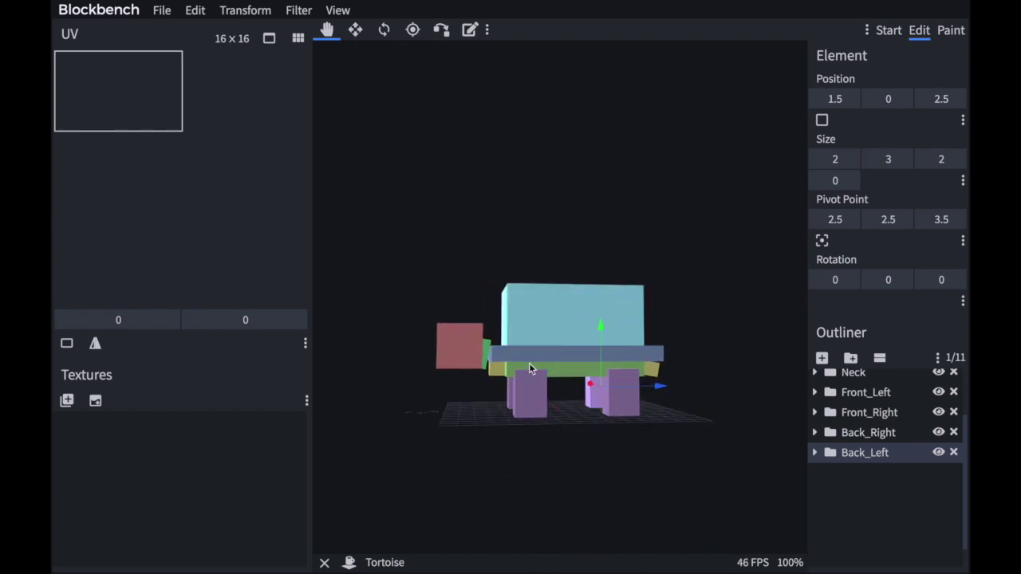
drag(470, 445, 673, 472)
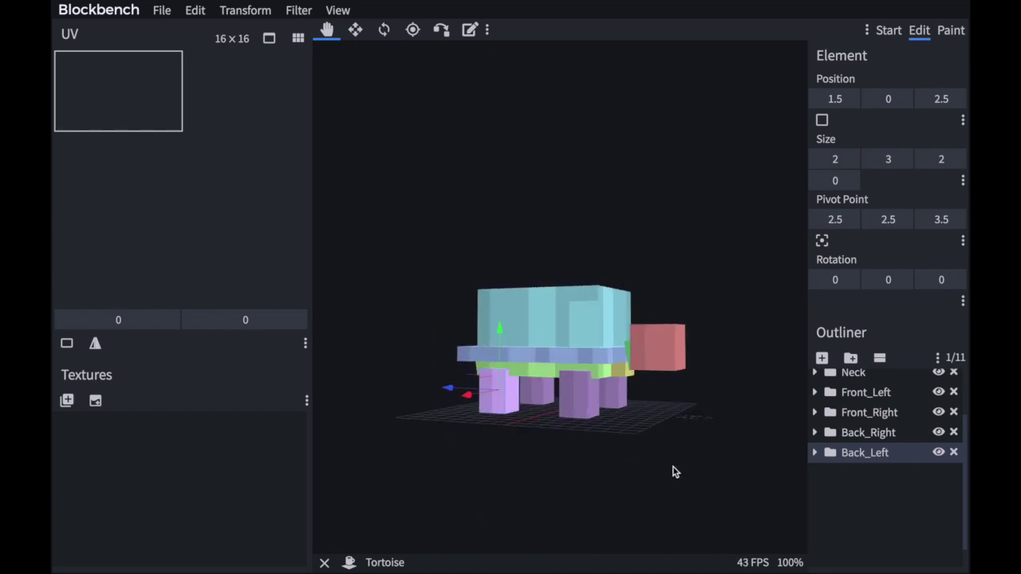
scroll(679, 474, down, 6)
drag(491, 418, 674, 421)
drag(375, 405, 616, 416)
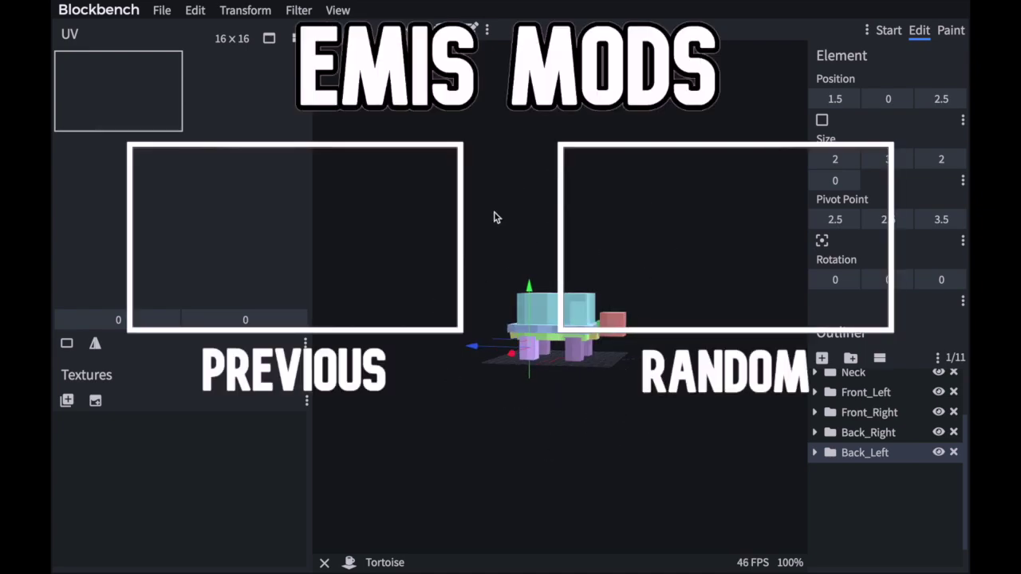
drag(388, 282, 582, 315)
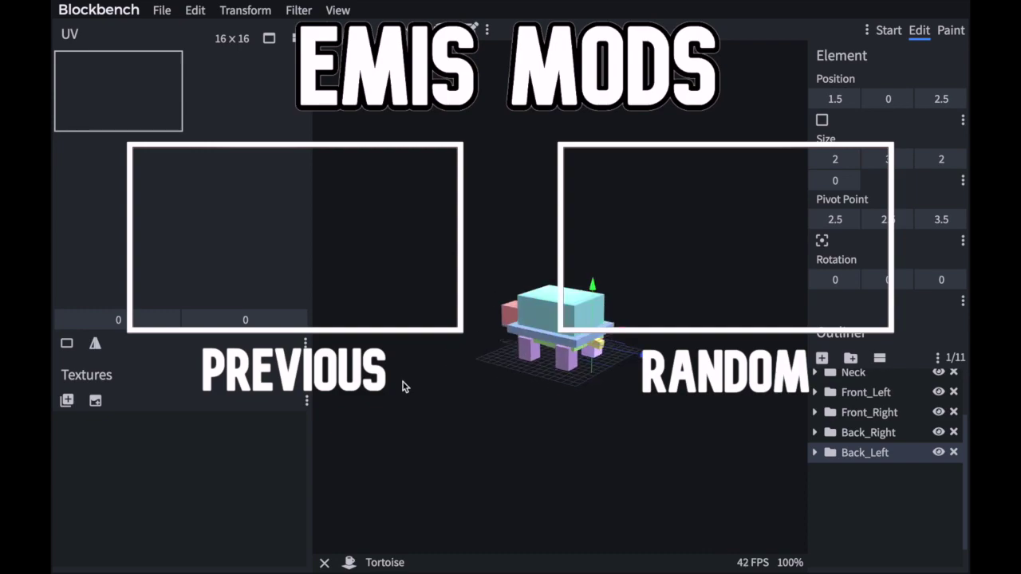